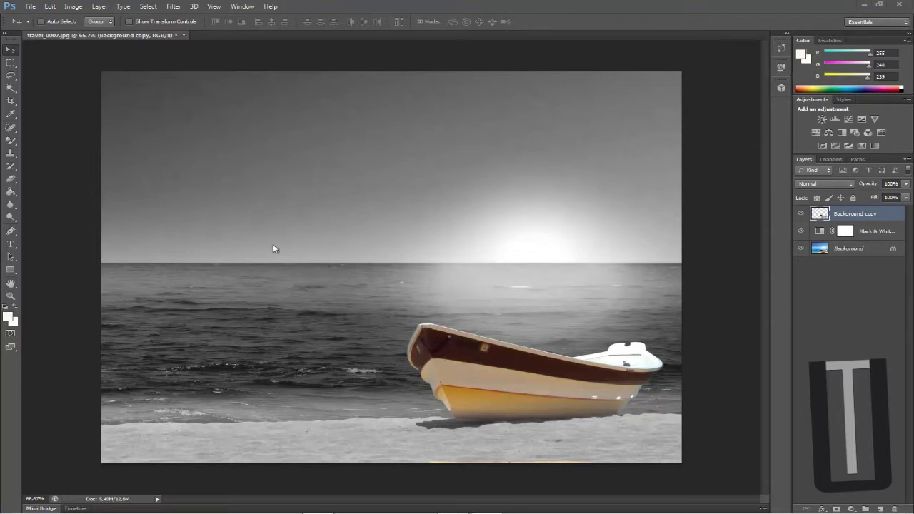
# - Compare the image with and without the Background copy and Black & White adjustment layers
pyautogui.click(801, 214)
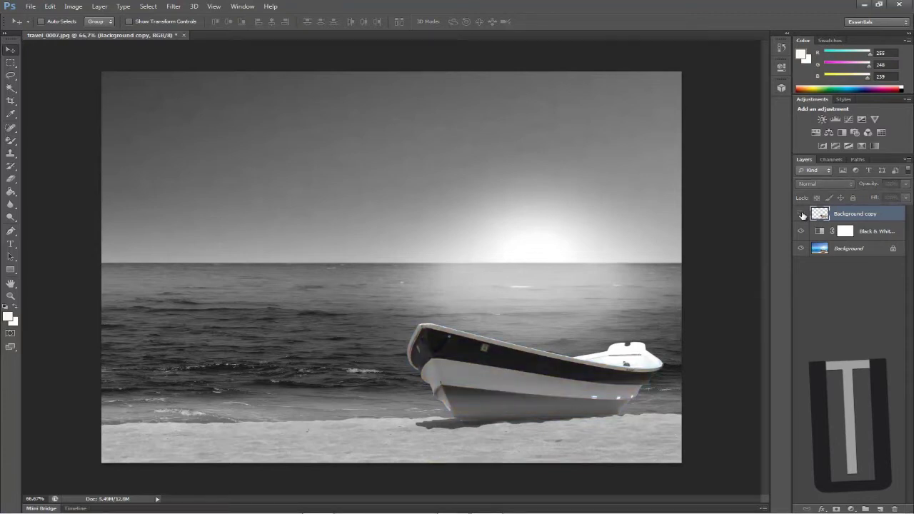
pyautogui.click(801, 214)
pyautogui.click(800, 233)
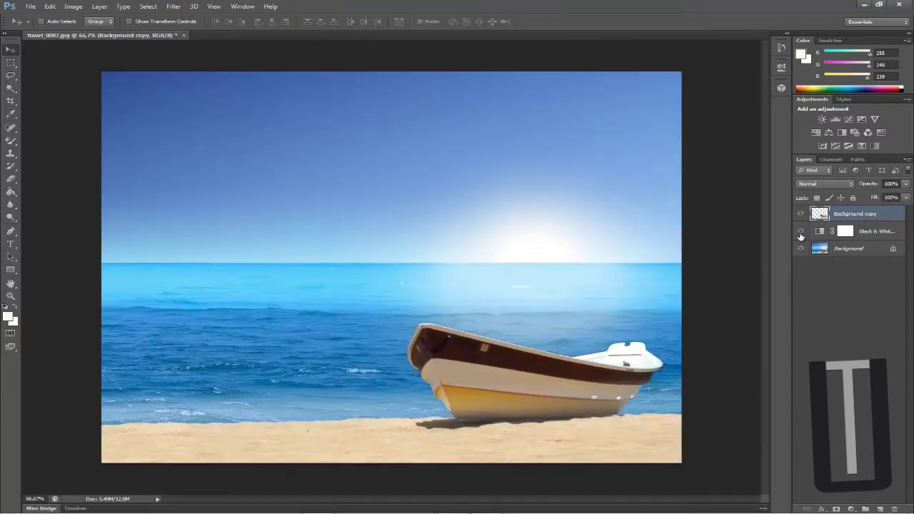
pyautogui.click(801, 234)
pyautogui.click(800, 234)
pyautogui.click(800, 234)
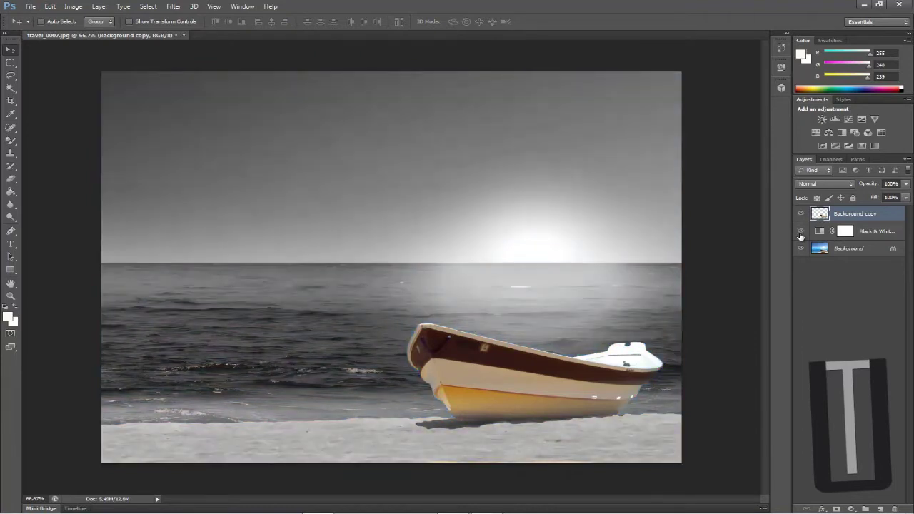
pyautogui.click(800, 233)
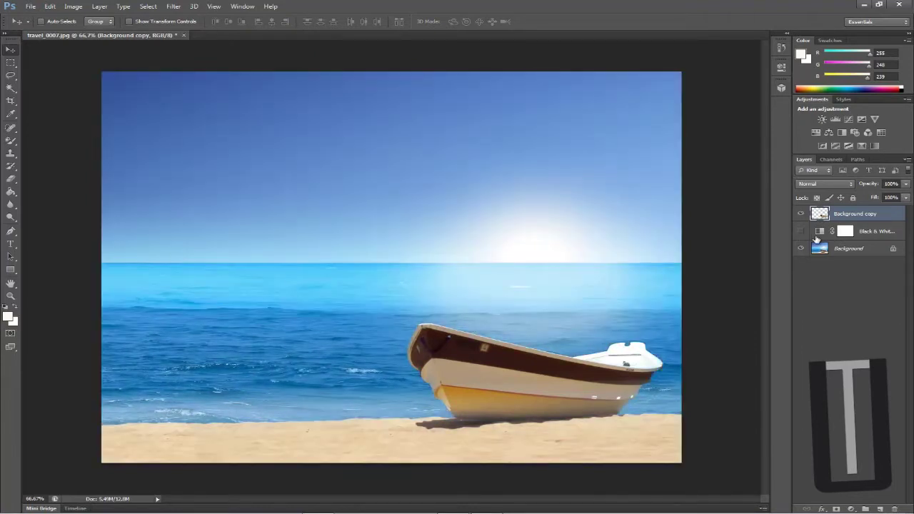
# - Delete the Black & White adjustment layer and the Background copy layer, keeping only the original Background
pyautogui.click(876, 228)
pyautogui.press('Delete')
pyautogui.click(871, 218)
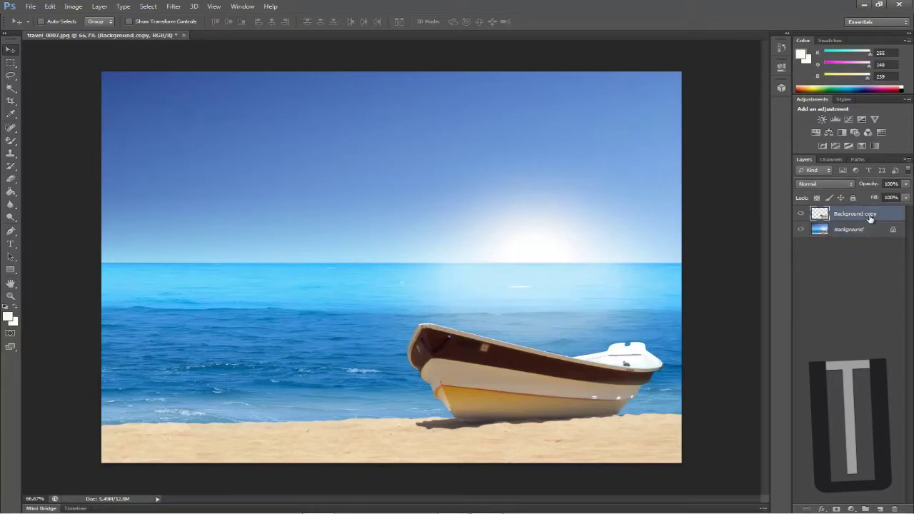
pyautogui.press('Delete')
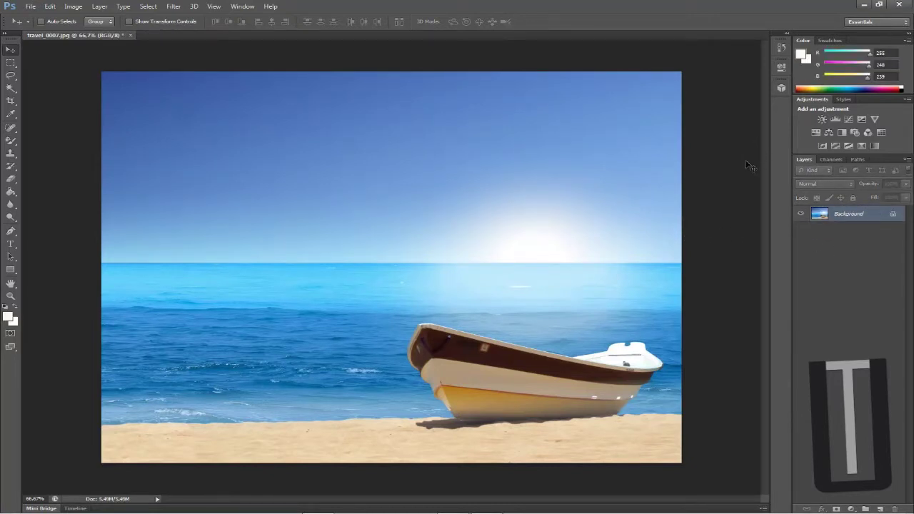
# - Duplicate the Background layer as Background copy in the same document and hide the copy
pyautogui.rightClick(876, 218)
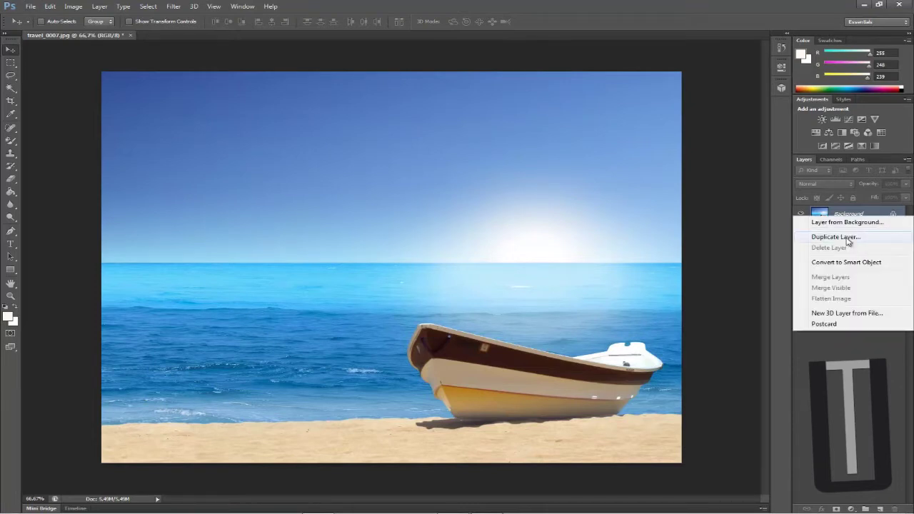
pyautogui.click(848, 239)
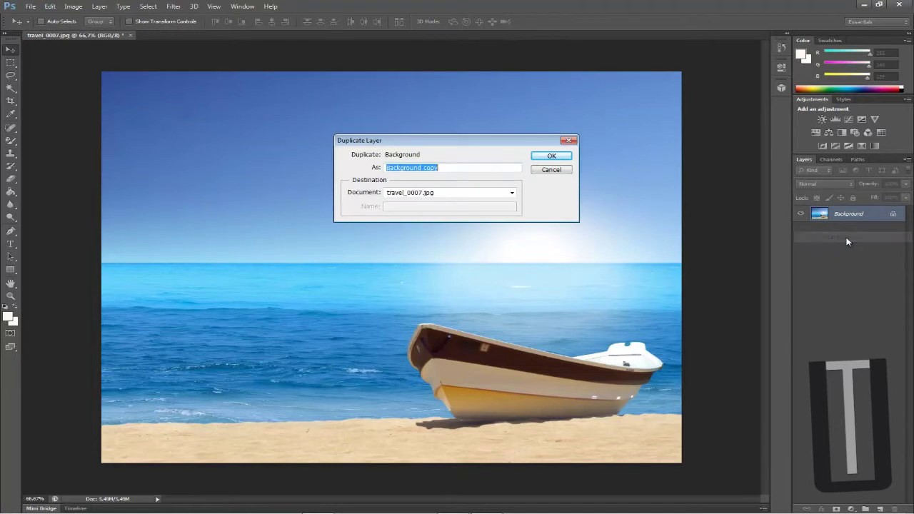
pyautogui.click(546, 158)
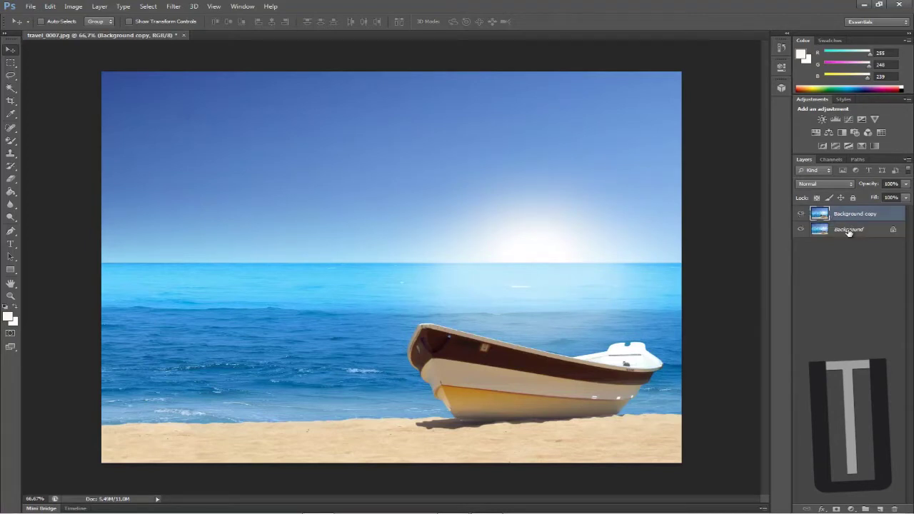
pyautogui.click(801, 214)
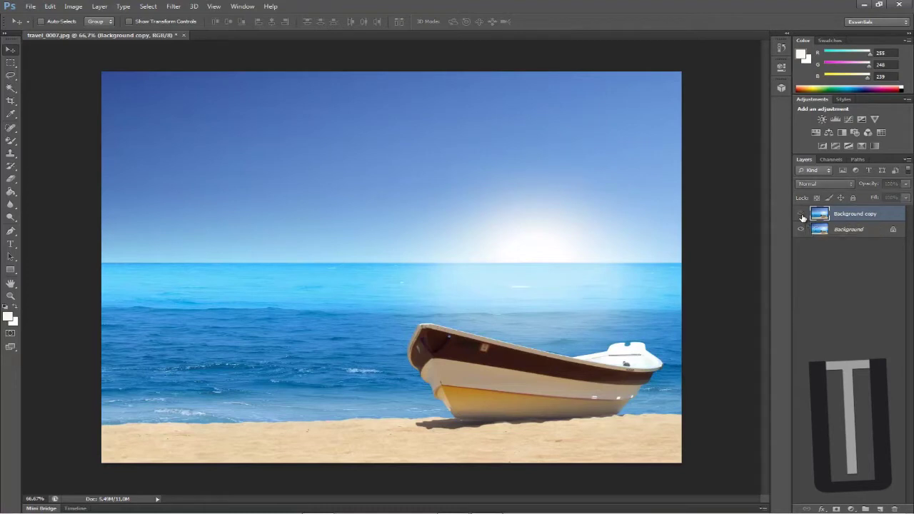
# - Add a Black & White adjustment layer directly above the original Background layer
pyautogui.click(870, 231)
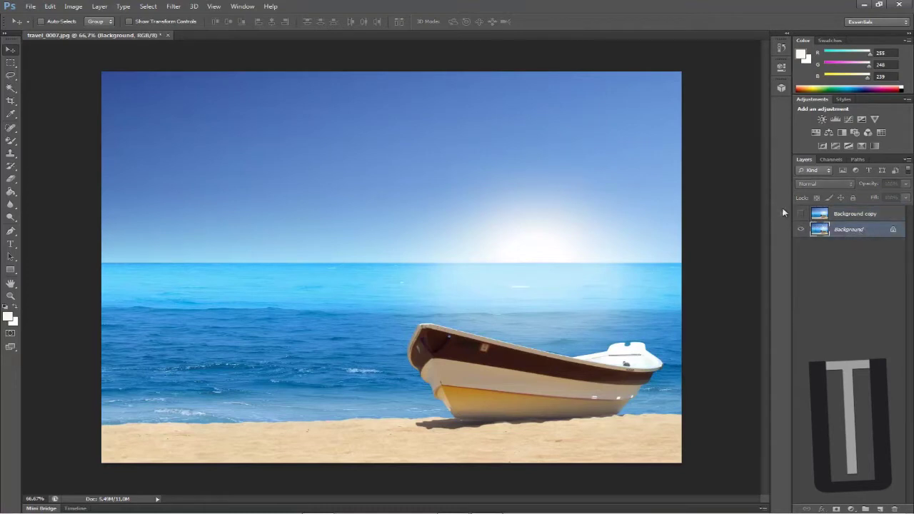
pyautogui.click(99, 6)
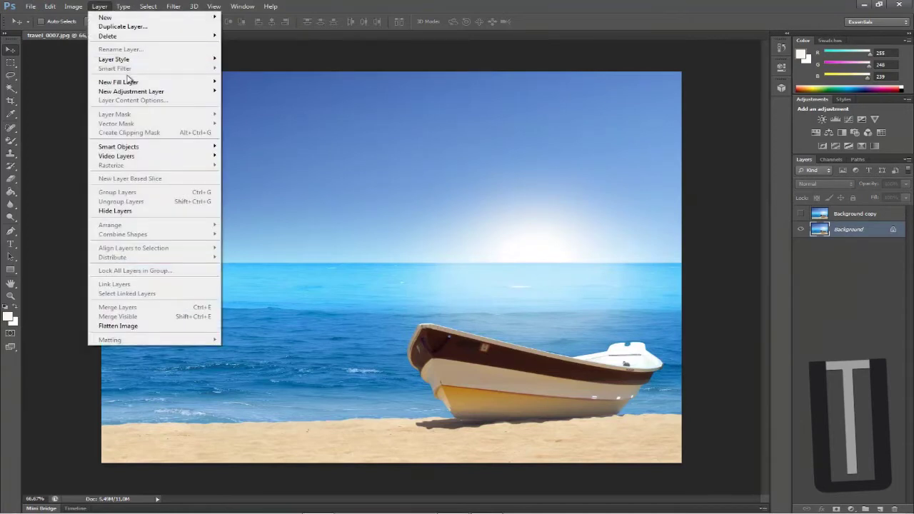
pyautogui.moveTo(130, 95)
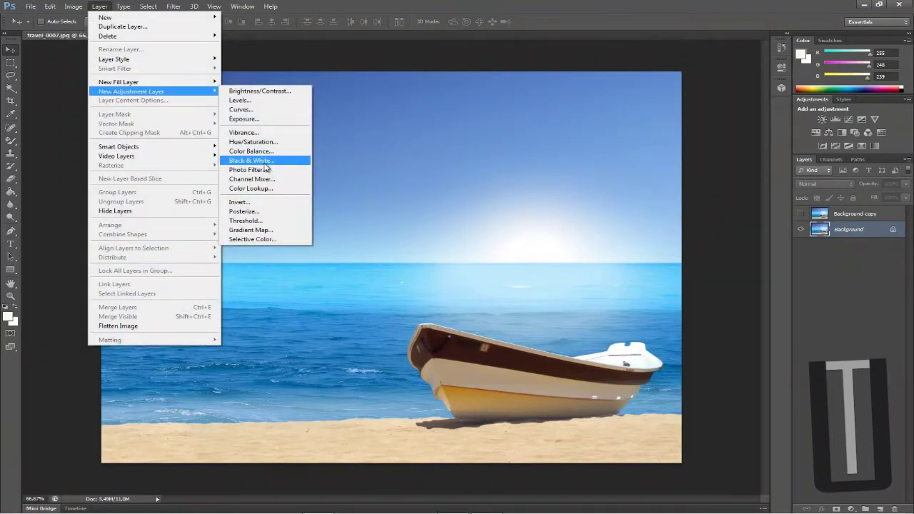
pyautogui.click(841, 133)
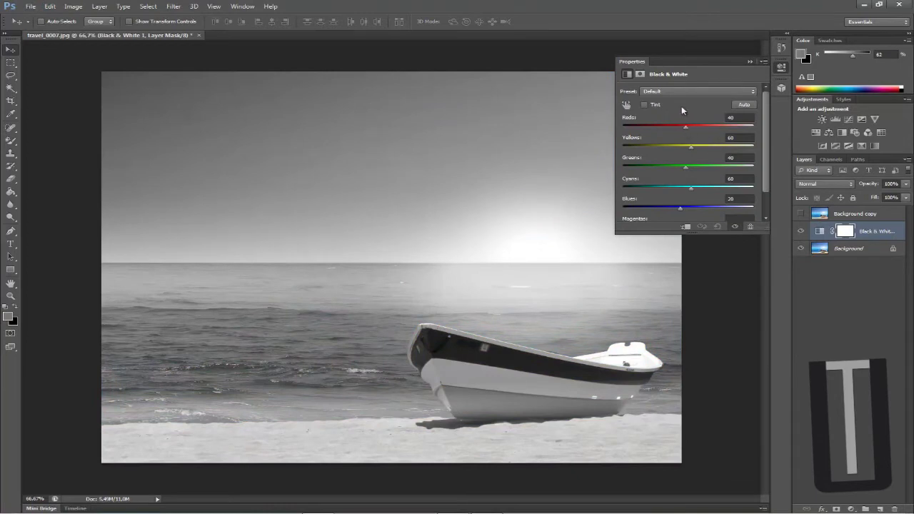
# - Set the Black & White adjustment's Reds to -24, Yellows to 19 and Greens to 52, and fine-tune the Blues
pyautogui.moveTo(684, 126)
pyautogui.mouseDown()
pyautogui.moveTo(625, 127)
pyautogui.moveTo(749, 132)
pyautogui.moveTo(628, 129)
pyautogui.moveTo(742, 130)
pyautogui.moveTo(663, 130)
pyautogui.moveTo(691, 134)
pyautogui.mouseUp()
pyautogui.moveTo(686, 170); pyautogui.dragTo(668, 138)
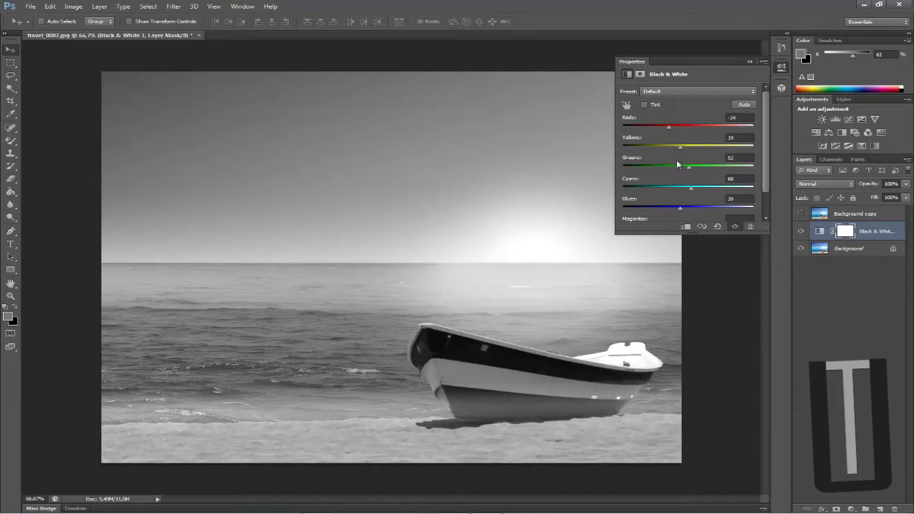
pyautogui.moveTo(679, 206)
pyautogui.mouseDown()
pyautogui.moveTo(699, 203)
pyautogui.moveTo(679, 204)
pyautogui.mouseUp()
pyautogui.click(749, 61)
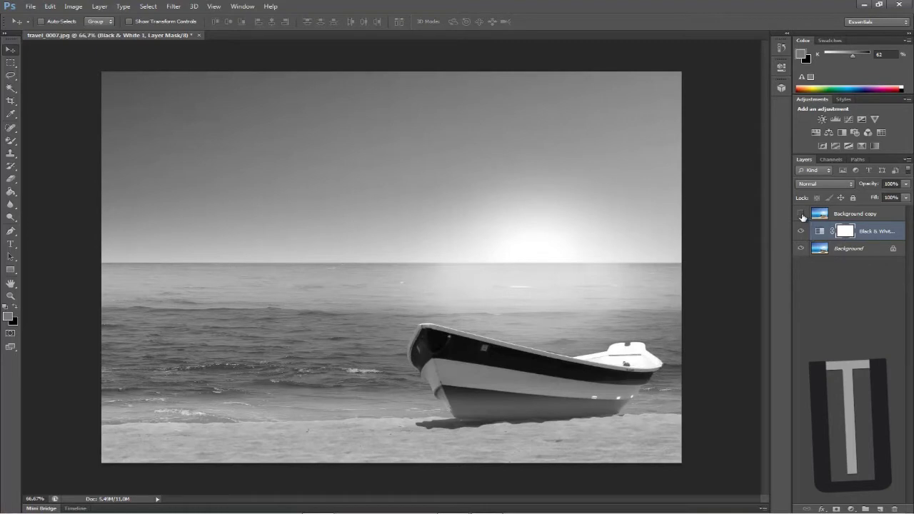
# - Show and select the Background copy layer, and set the Eraser tool to a 401 px brush with 100% hardness
pyautogui.click(801, 215)
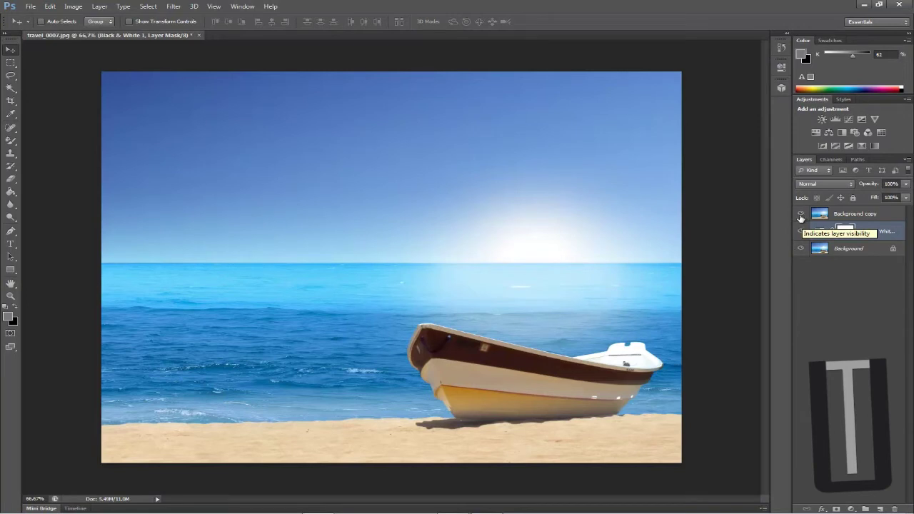
pyautogui.click(851, 214)
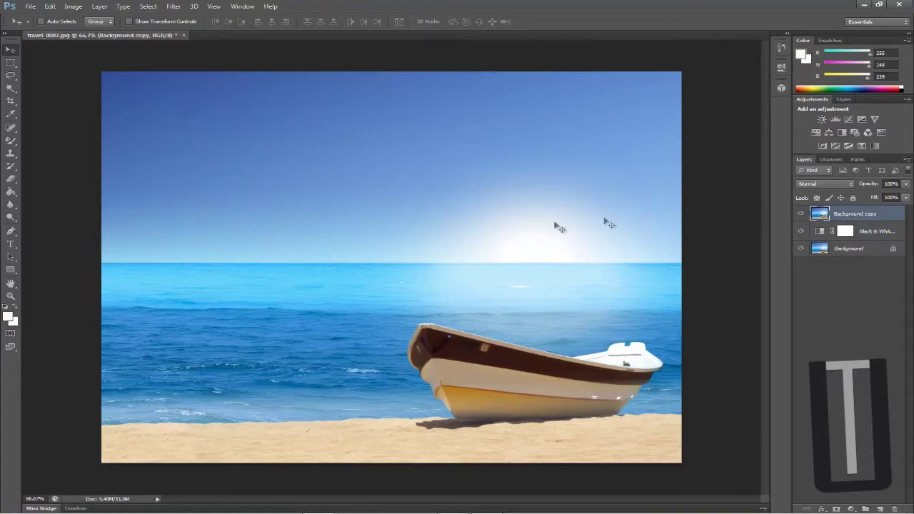
pyautogui.click(11, 180)
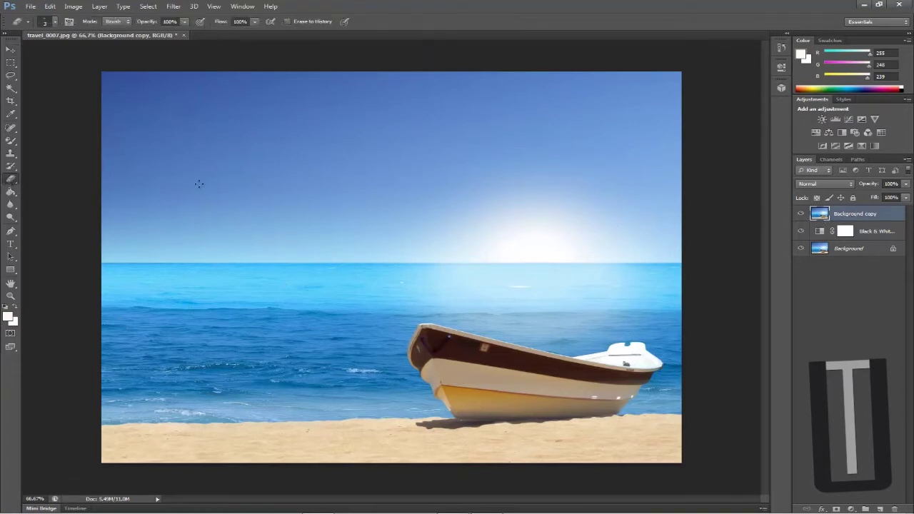
pyautogui.click(52, 22)
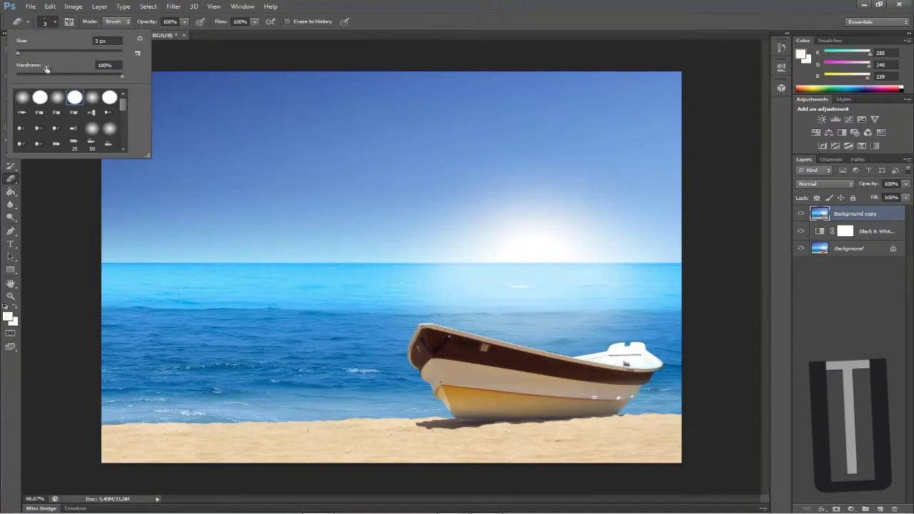
pyautogui.moveTo(64, 51); pyautogui.dragTo(88, 56)
pyautogui.write('401')
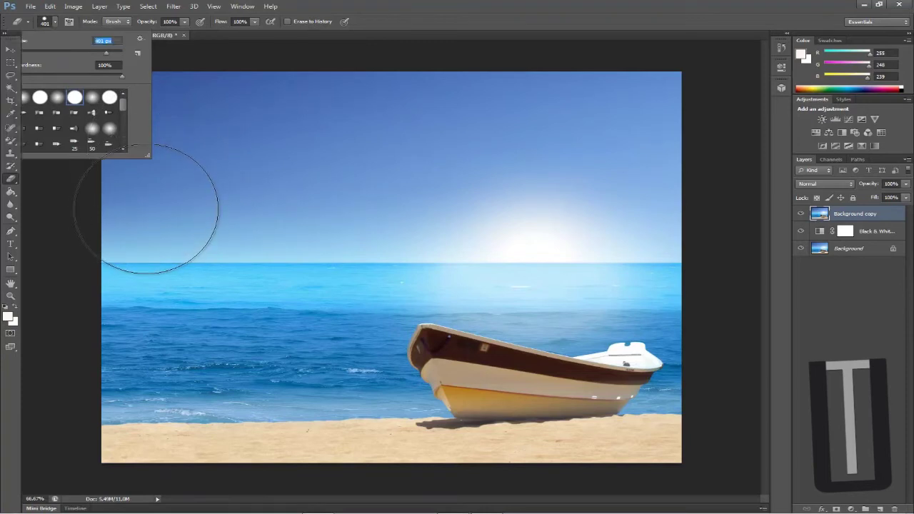
pyautogui.press('Return')
# - Erase the sky, sea and sand from Background copy, leaving only the boat with a narrow colored margin around it
pyautogui.click(155, 207)
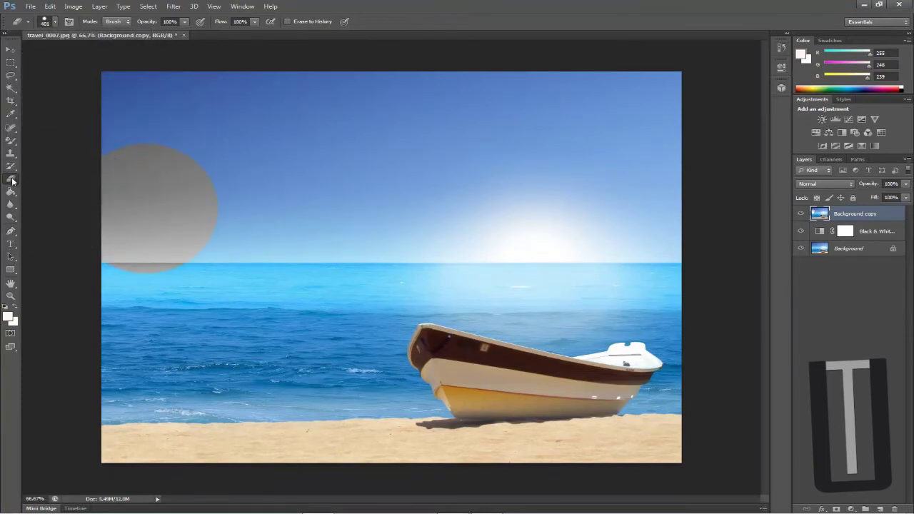
pyautogui.rightClick(12, 181)
pyautogui.click(40, 178)
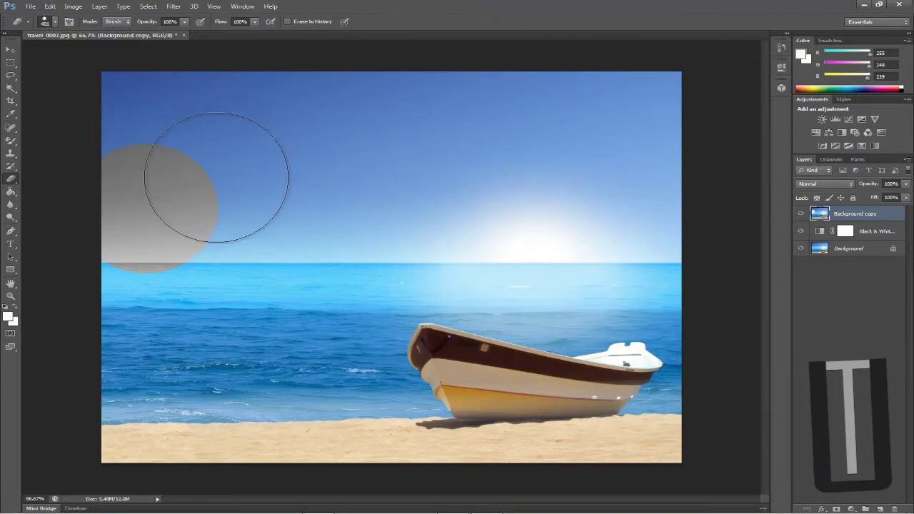
pyautogui.moveTo(175, 155)
pyautogui.mouseDown()
pyautogui.moveTo(621, 164)
pyautogui.moveTo(306, 92)
pyautogui.moveTo(693, 133)
pyautogui.mouseUp()
pyautogui.moveTo(203, 164)
pyautogui.mouseDown()
pyautogui.moveTo(173, 445)
pyautogui.moveTo(236, 510)
pyautogui.moveTo(251, 245)
pyautogui.moveTo(638, 210)
pyautogui.moveTo(493, 241)
pyautogui.moveTo(430, 230)
pyautogui.moveTo(416, 257)
pyautogui.moveTo(349, 265)
pyautogui.moveTo(326, 340)
pyautogui.moveTo(332, 439)
pyautogui.moveTo(371, 457)
pyautogui.moveTo(675, 446)
pyautogui.mouseUp()
pyautogui.moveTo(759, 265)
pyautogui.mouseDown()
pyautogui.moveTo(718, 243)
pyautogui.moveTo(684, 260)
pyautogui.moveTo(653, 265)
pyautogui.mouseUp()
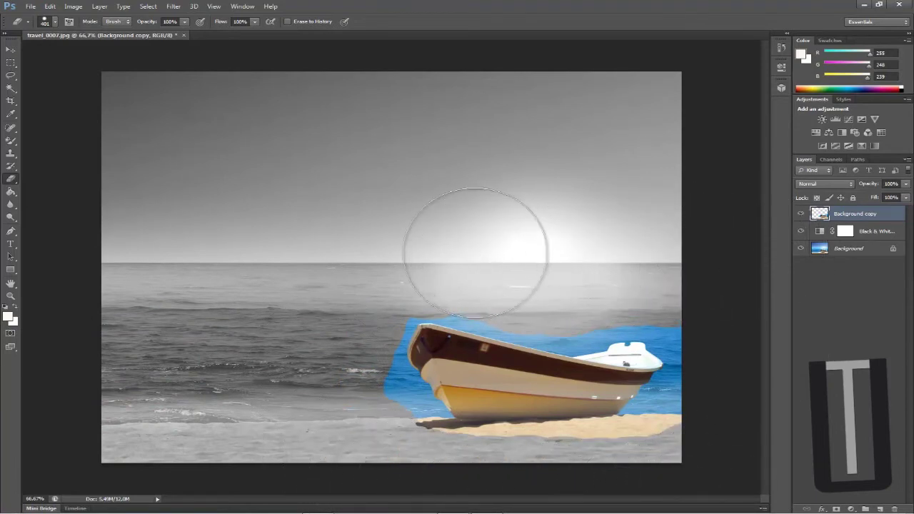
pyautogui.moveTo(337, 418); pyautogui.dragTo(361, 435)
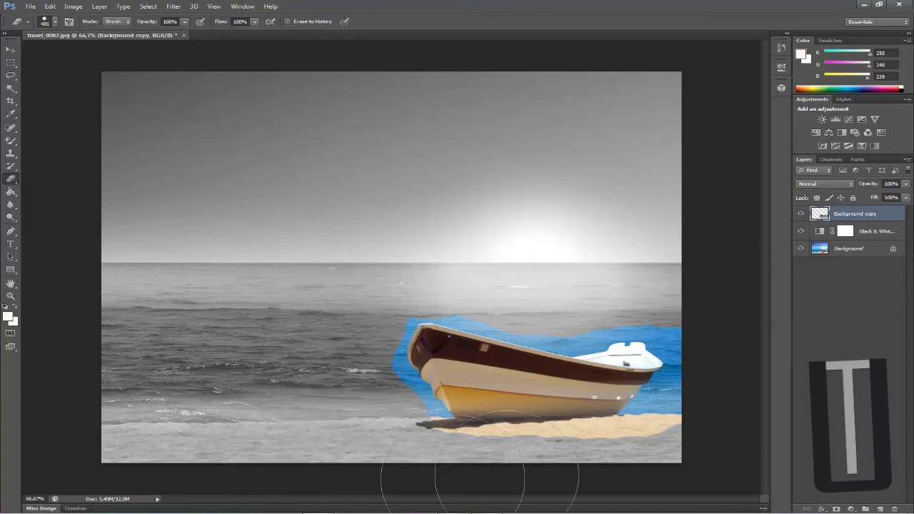
pyautogui.moveTo(661, 492)
pyautogui.mouseDown()
pyautogui.moveTo(569, 503)
pyautogui.moveTo(418, 491)
pyautogui.mouseUp()
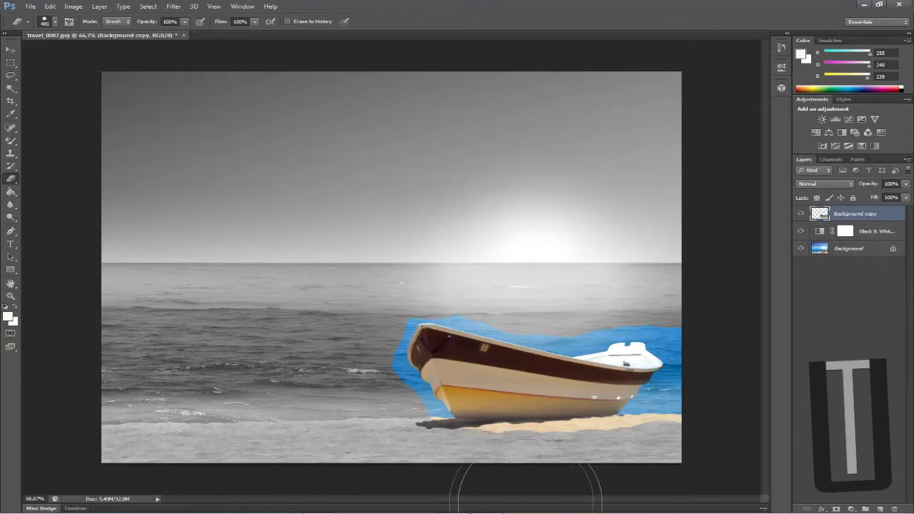
pyautogui.moveTo(692, 490)
pyautogui.mouseDown()
pyautogui.moveTo(721, 439)
pyautogui.moveTo(740, 364)
pyautogui.moveTo(713, 291)
pyautogui.moveTo(663, 279)
pyautogui.mouseUp()
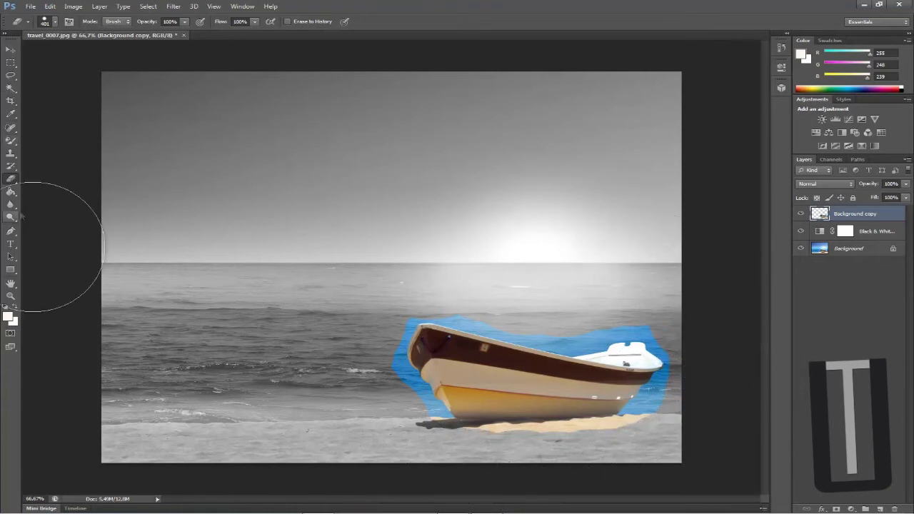
# - Erase the blue water along the front edge of the boat's bow at 300% zoom, using a 21 px eraser
pyautogui.click(9, 297)
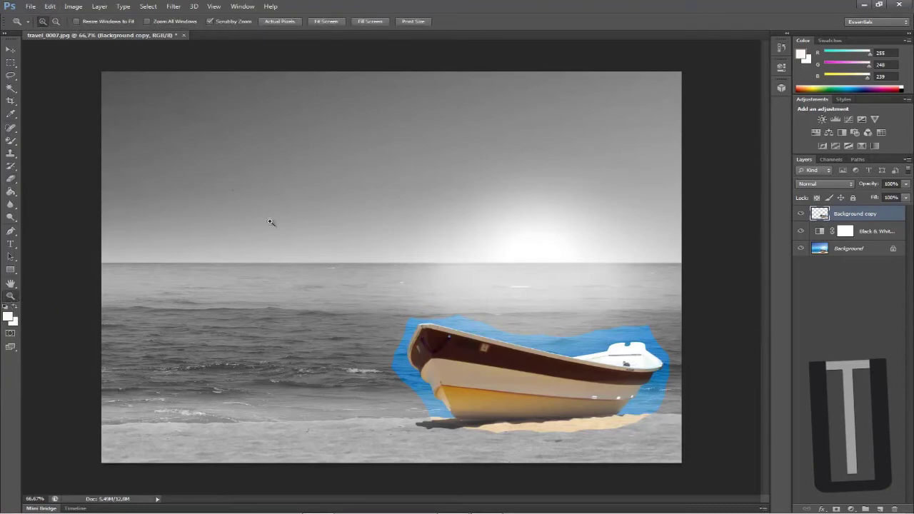
pyautogui.moveTo(407, 397); pyautogui.dragTo(443, 376)
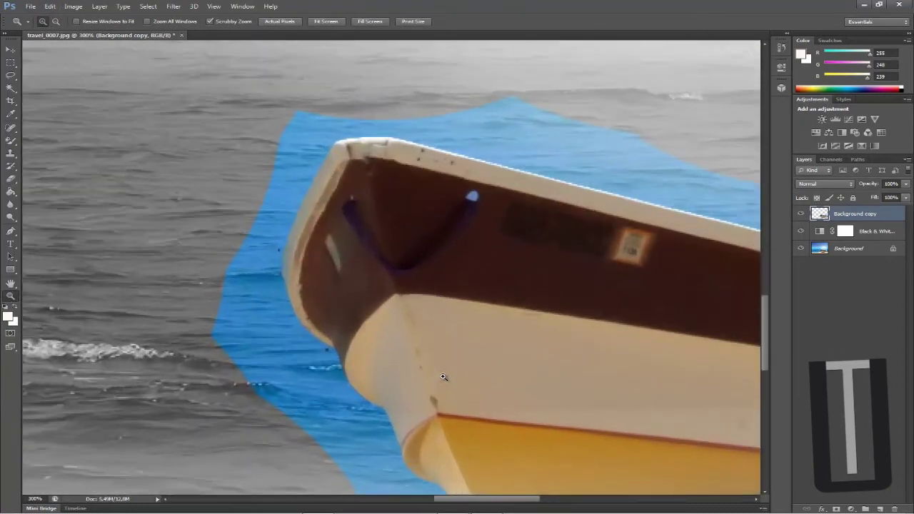
pyautogui.press('e')
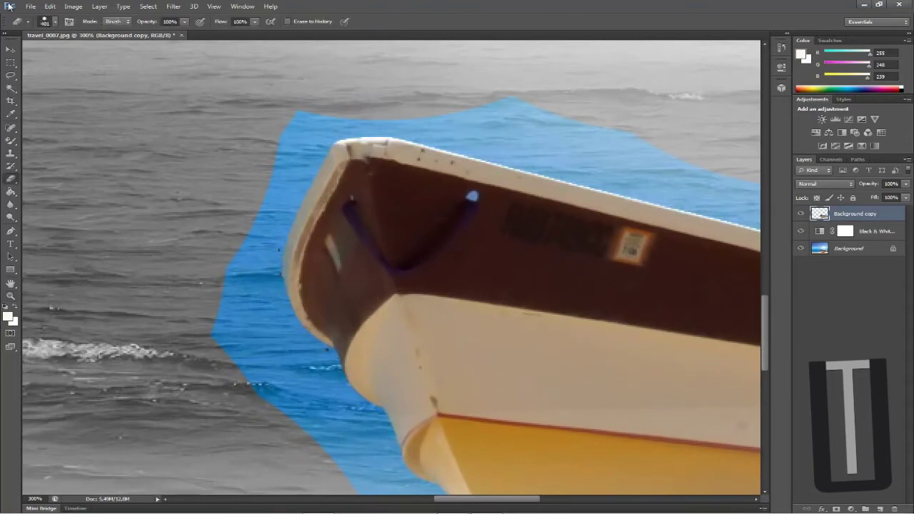
pyautogui.click(53, 23)
pyautogui.click(29, 50)
pyautogui.moveTo(285, 324)
pyautogui.mouseDown()
pyautogui.moveTo(277, 324)
pyautogui.moveTo(264, 277)
pyautogui.moveTo(269, 236)
pyautogui.moveTo(308, 165)
pyautogui.moveTo(327, 114)
pyautogui.moveTo(319, 102)
pyautogui.moveTo(266, 183)
pyautogui.moveTo(210, 336)
pyautogui.moveTo(208, 375)
pyautogui.moveTo(256, 383)
pyautogui.moveTo(262, 334)
pyautogui.moveTo(283, 347)
pyautogui.moveTo(285, 404)
pyautogui.moveTo(316, 406)
pyautogui.moveTo(314, 355)
pyautogui.moveTo(350, 422)
pyautogui.moveTo(295, 416)
pyautogui.moveTo(371, 466)
pyautogui.moveTo(353, 432)
pyautogui.mouseUp()
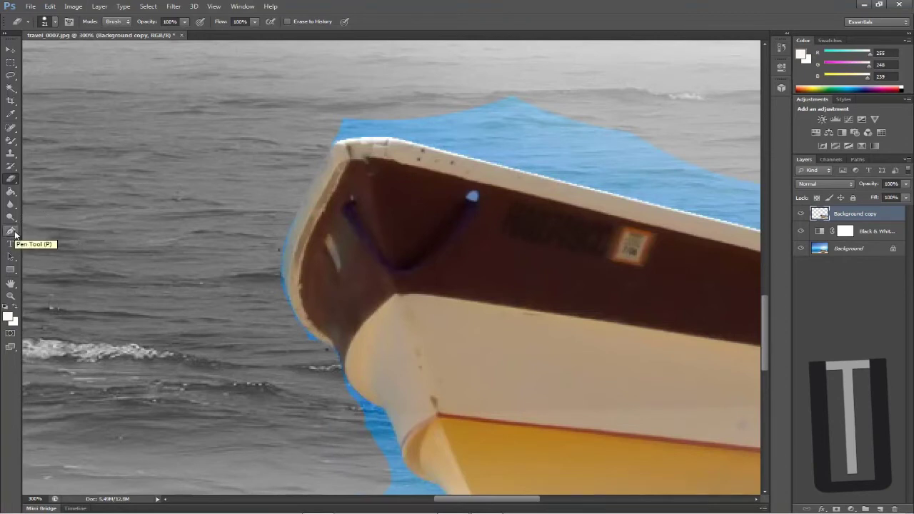
# - Activate the standard Pen Tool instead of the Freeform Pen Tool
pyautogui.click(11, 231)
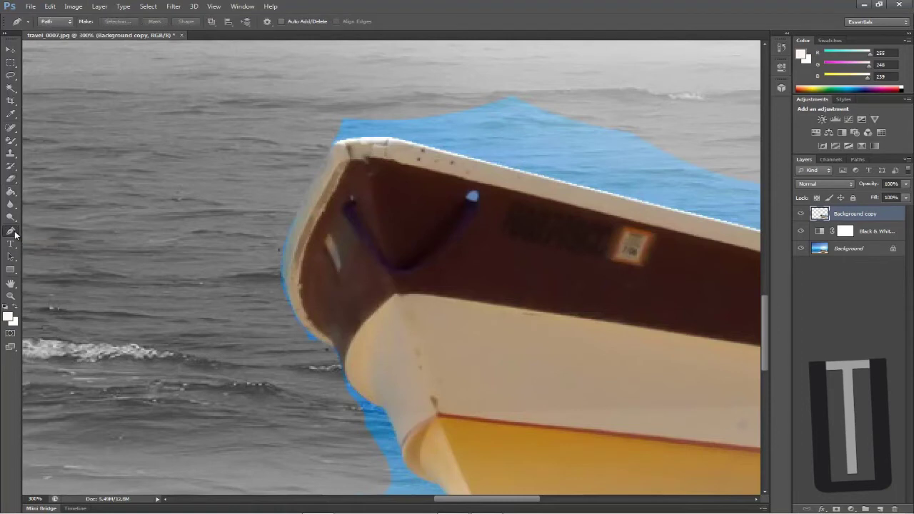
pyautogui.click(15, 233)
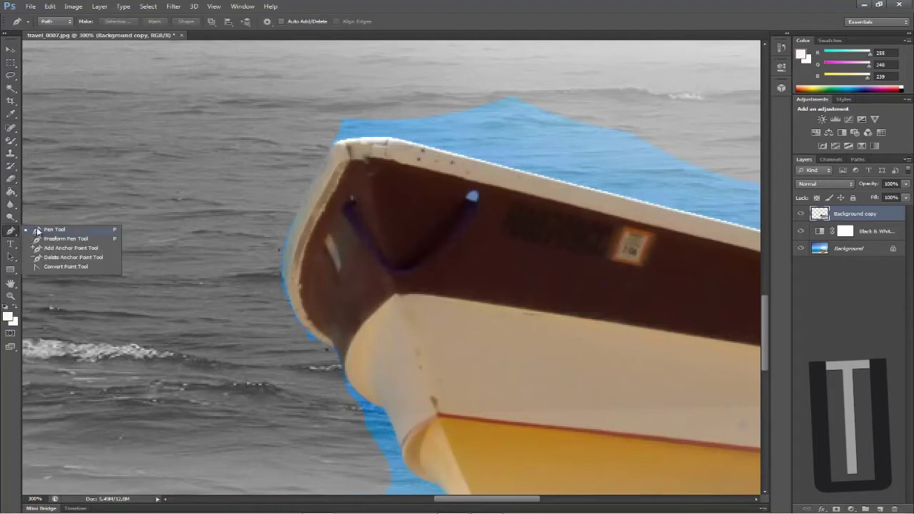
pyautogui.click(40, 233)
pyautogui.click(10, 233)
pyautogui.click(44, 238)
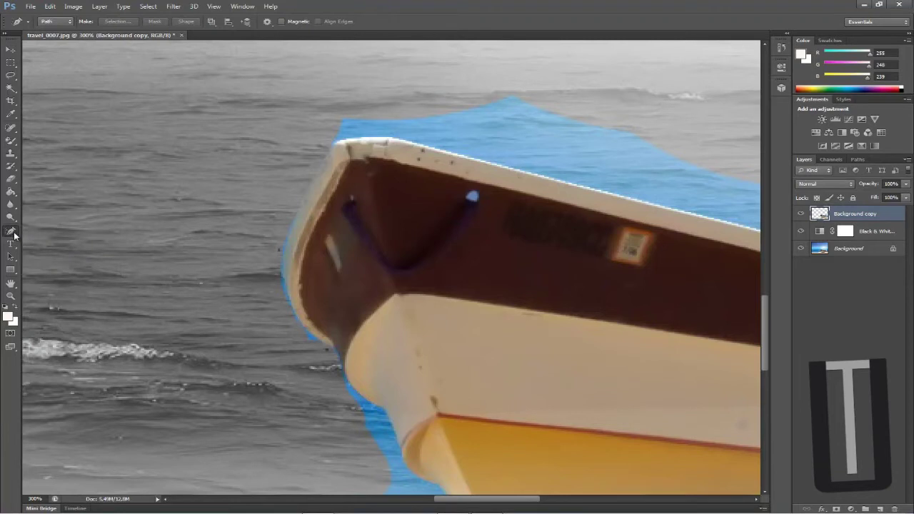
pyautogui.click(12, 233)
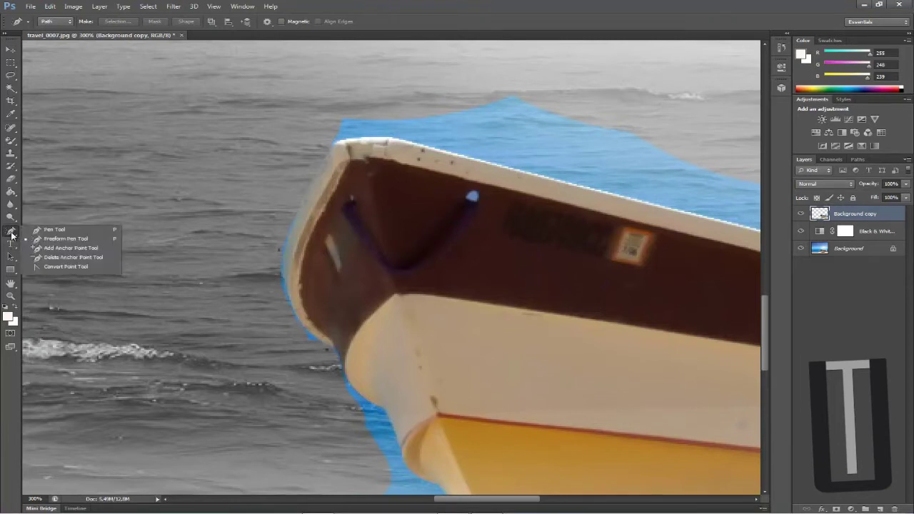
pyautogui.click(40, 232)
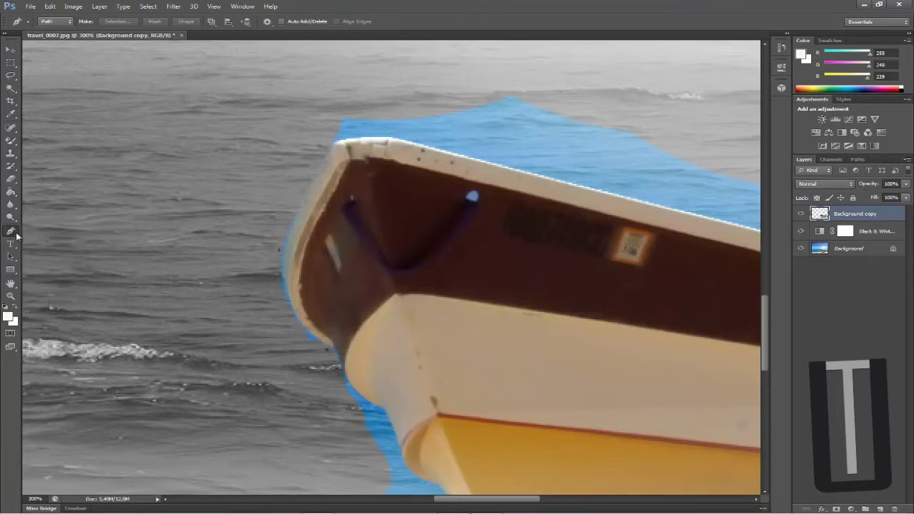
pyautogui.click(12, 234)
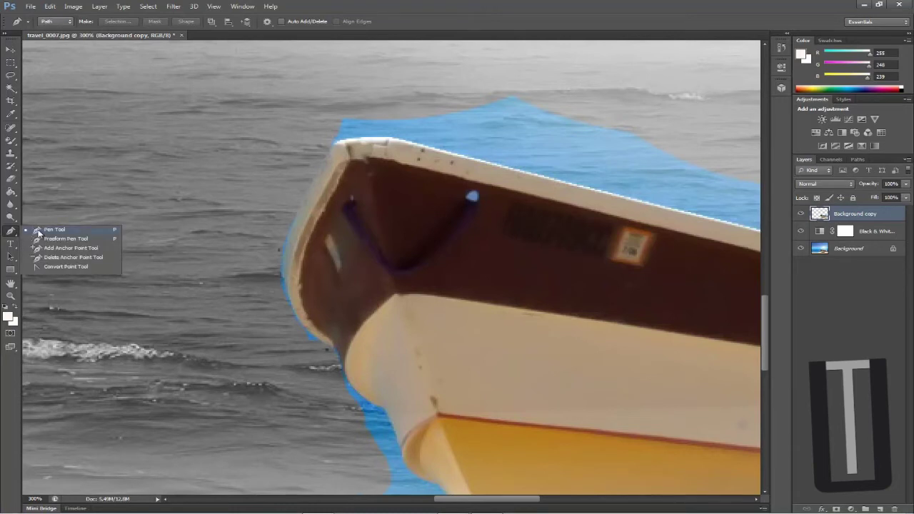
pyautogui.click(38, 232)
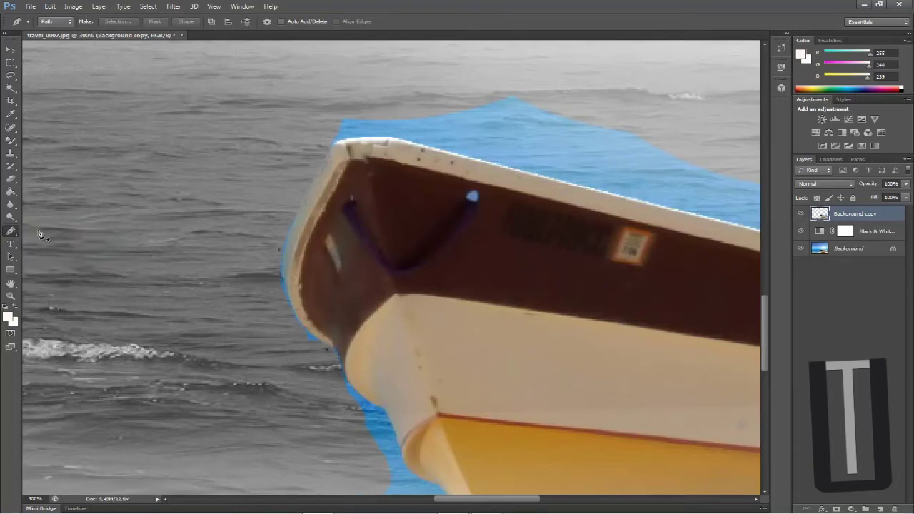
pyautogui.click(62, 23)
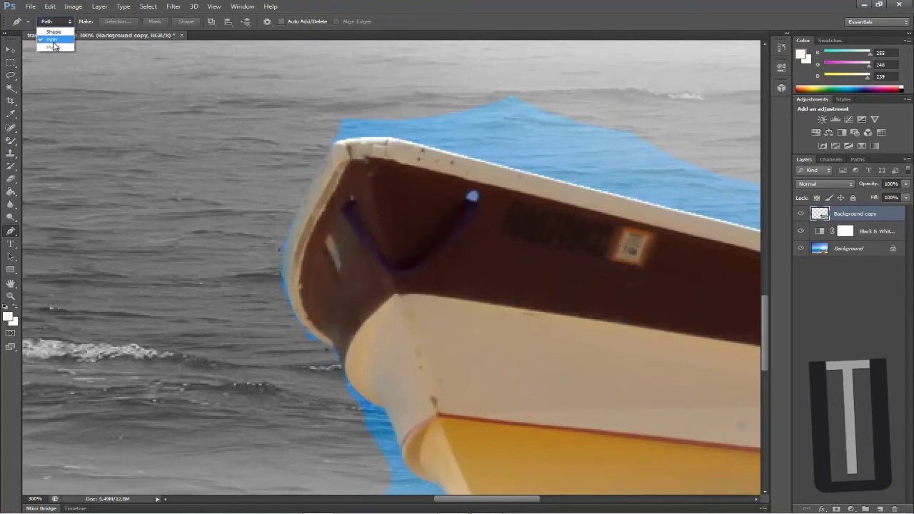
pyautogui.click(54, 32)
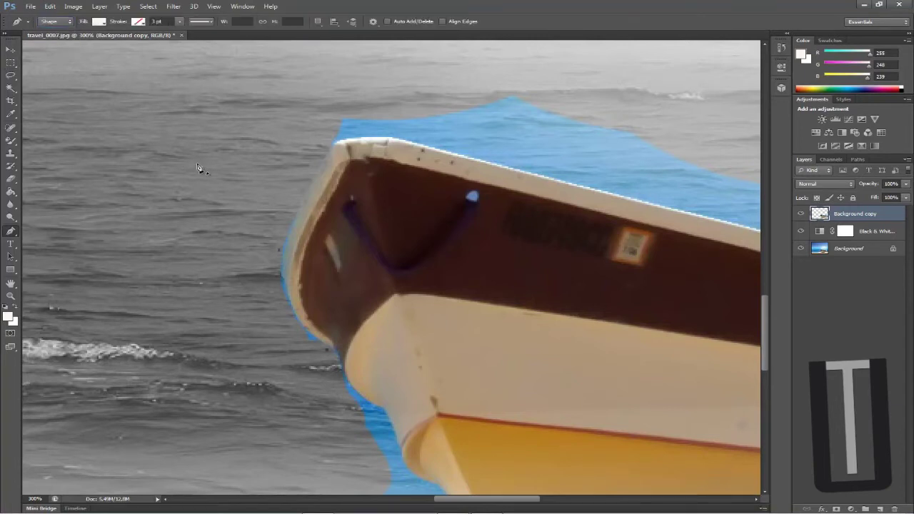
pyautogui.click(197, 164)
pyautogui.click(190, 315)
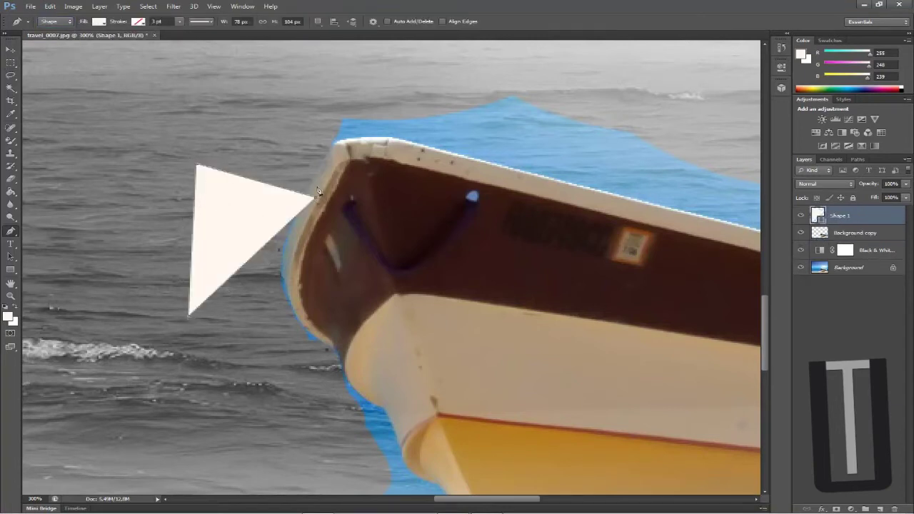
pyautogui.click(308, 124)
pyautogui.click(384, 233)
pyautogui.hotkey('ctrl', 'z')
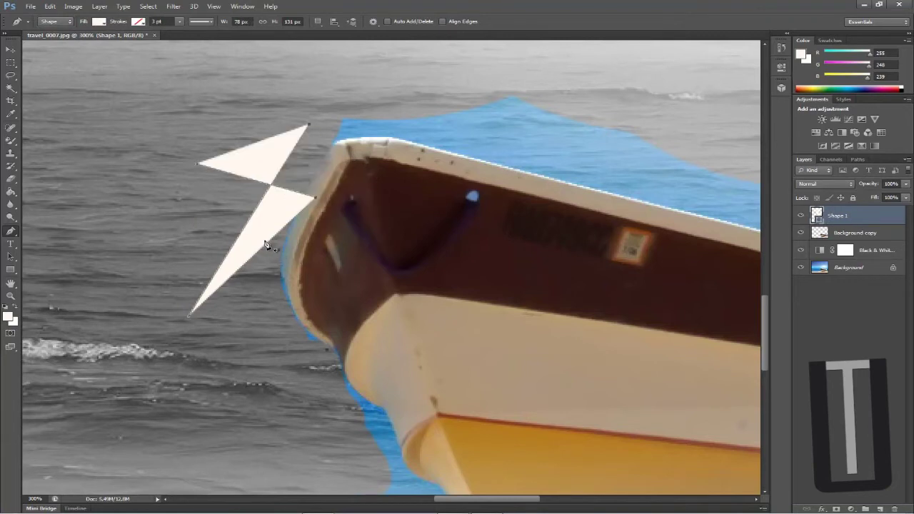
pyautogui.hotkey('ctrl', 'z')
pyautogui.click(69, 23)
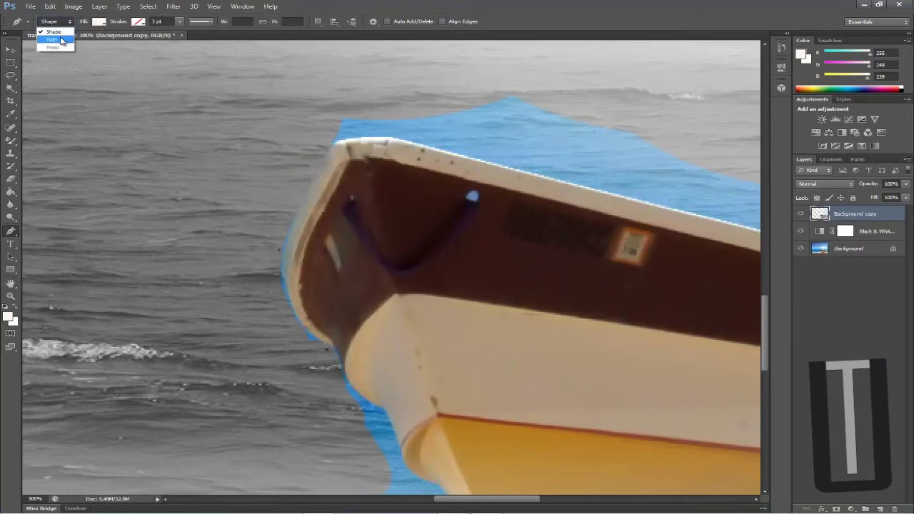
pyautogui.click(53, 39)
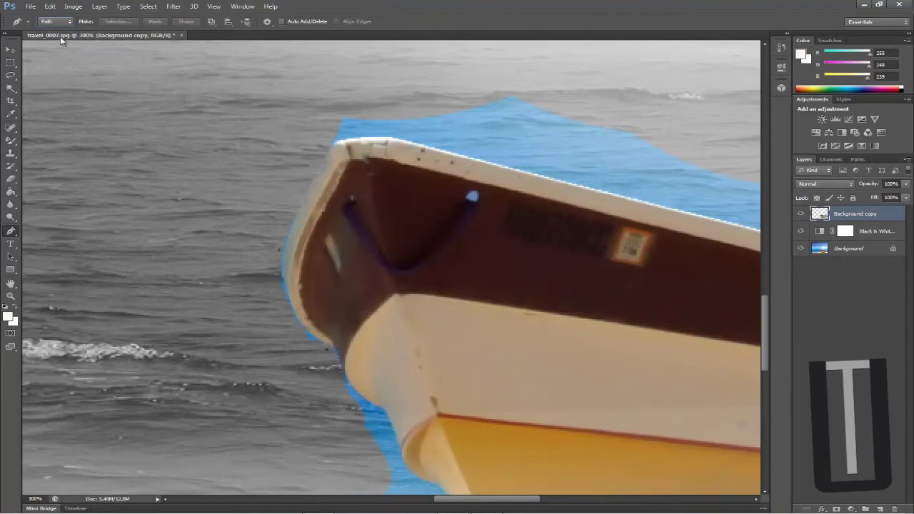
# - Start a Pen path at the tip of the bow and trace the upper front edge of the boat
pyautogui.click(335, 147)
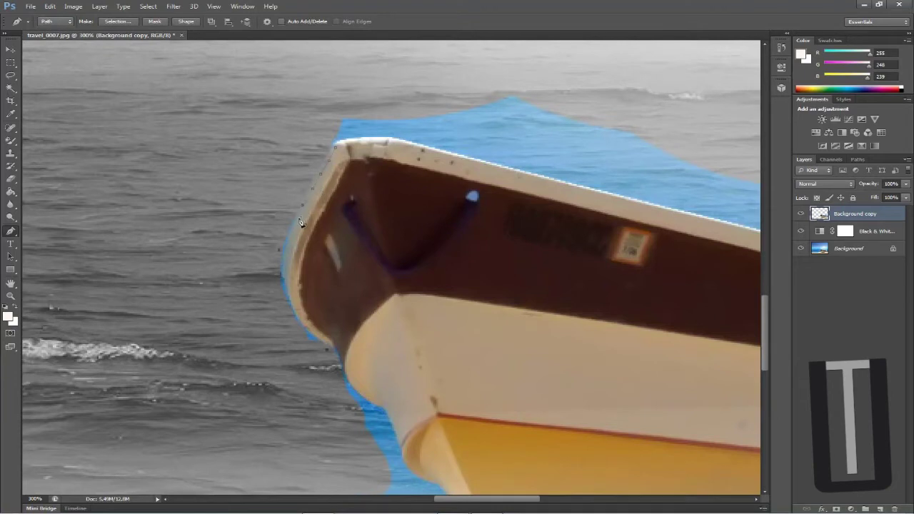
pyautogui.click(283, 275)
pyautogui.click(326, 348)
# - Continue the path down the lower front edge of the bow to where the hull meets the sand
pyautogui.scroll(-3, 386, 346)
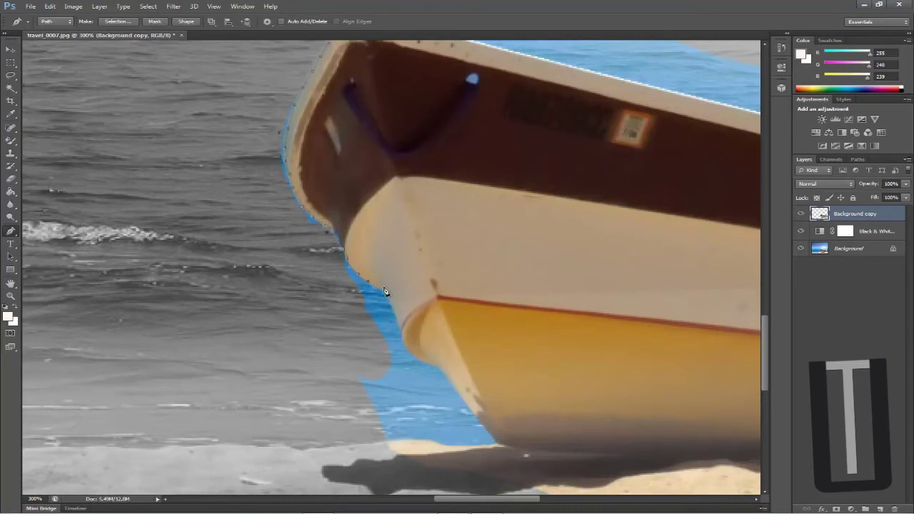
pyautogui.click(386, 295)
pyautogui.click(396, 320)
pyautogui.click(402, 336)
pyautogui.click(409, 355)
pyautogui.click(418, 358)
pyautogui.click(427, 364)
pyautogui.click(437, 367)
pyautogui.click(448, 379)
pyautogui.scroll(-1, 457, 378)
pyautogui.click(462, 359)
pyautogui.click(478, 378)
pyautogui.click(500, 404)
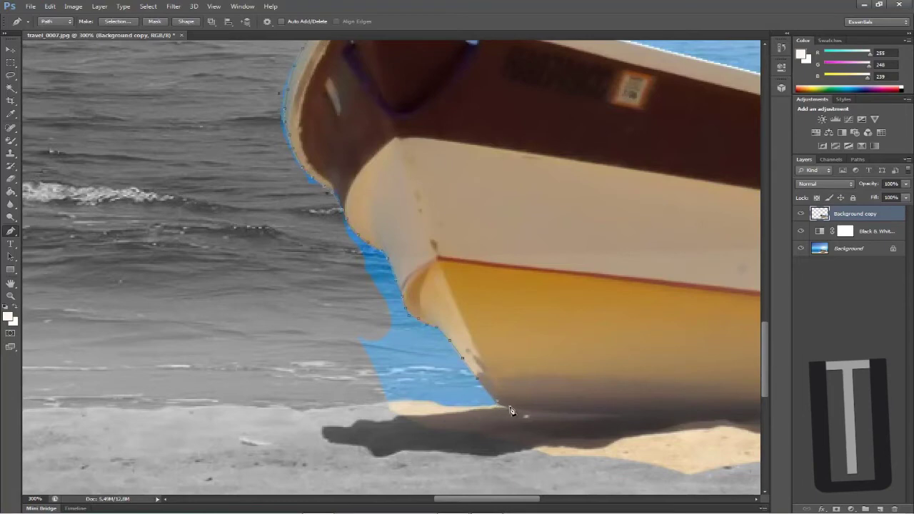
# - Extend the path along the bottom of the hull, following the sand line from the bow to the stern
pyautogui.moveTo(468, 499); pyautogui.dragTo(529, 498)
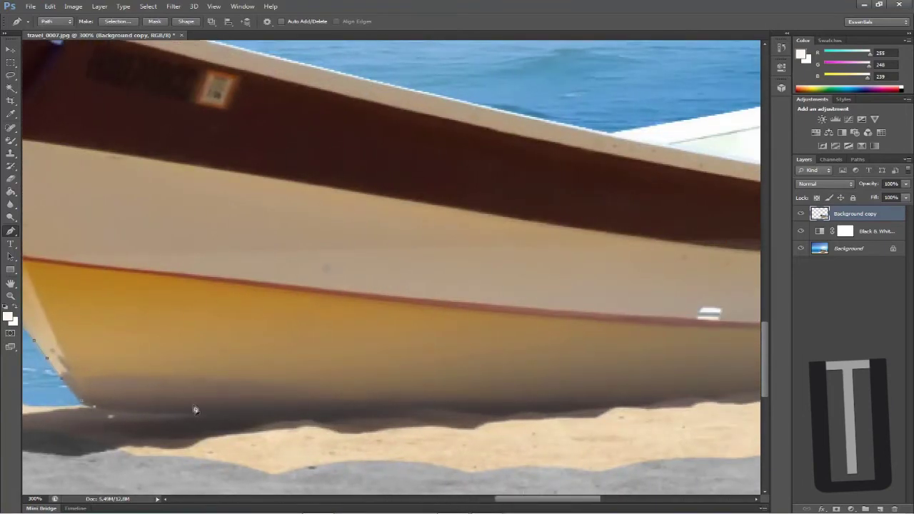
pyautogui.moveTo(180, 413); pyautogui.dragTo(240, 413)
pyautogui.click(292, 413)
pyautogui.moveTo(396, 411); pyautogui.dragTo(576, 411)
pyautogui.click(462, 410)
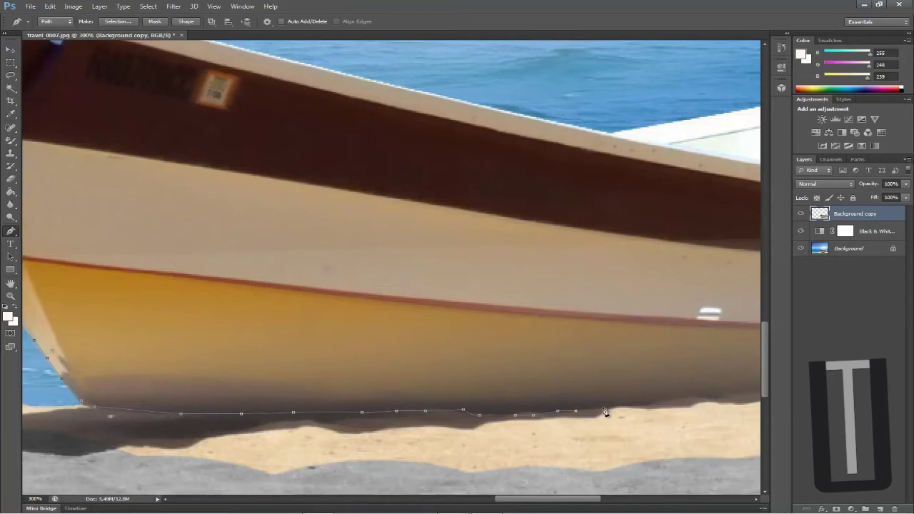
pyautogui.moveTo(565, 498); pyautogui.dragTo(600, 498)
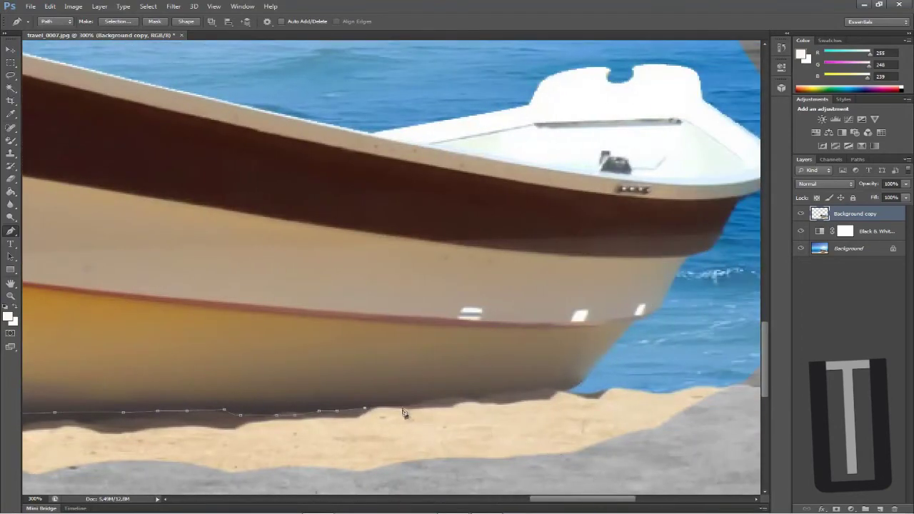
pyautogui.moveTo(416, 404); pyautogui.dragTo(475, 400)
pyautogui.moveTo(510, 395); pyautogui.dragTo(570, 395)
# - Trace the stern edge of the hull upward from the sand to just below the rim
pyautogui.moveTo(598, 359); pyautogui.dragTo(617, 339)
pyautogui.click(629, 325)
pyautogui.click(636, 320)
pyautogui.click(663, 301)
pyautogui.click(683, 262)
pyautogui.click(703, 251)
pyautogui.click(712, 246)
pyautogui.click(727, 220)
# - Continue the path around the outer corner of the stern rim and up to the side of the raised white transom
pyautogui.scroll(3, 753, 272)
pyautogui.hscroll(7, 571, 393)
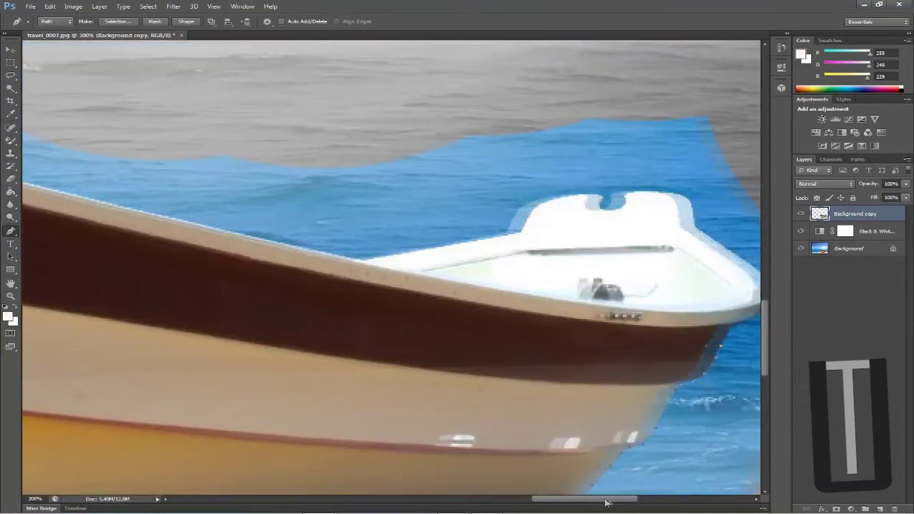
pyautogui.click(447, 329)
pyautogui.click(460, 322)
pyautogui.click(476, 315)
pyautogui.click(487, 306)
pyautogui.click(487, 289)
pyautogui.click(461, 261)
pyautogui.click(444, 248)
pyautogui.click(422, 236)
pyautogui.click(412, 228)
pyautogui.click(410, 214)
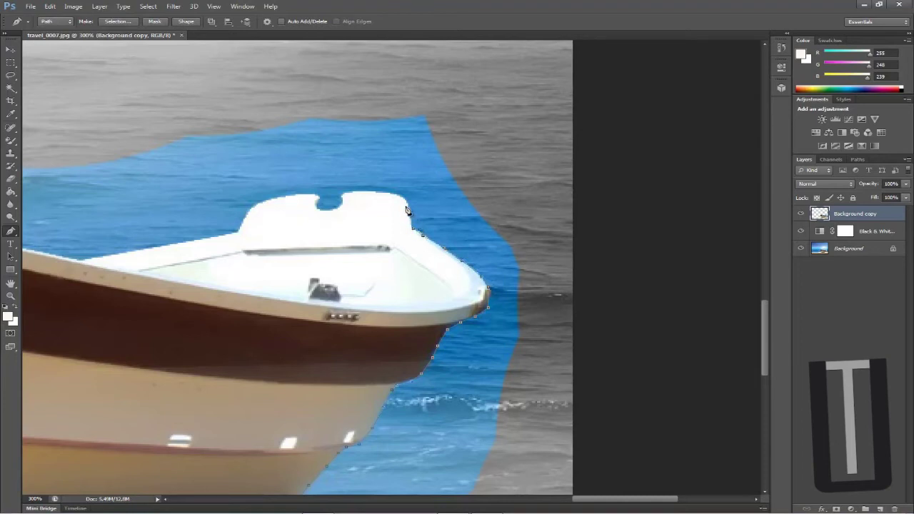
# - Trace around the top of the white transom, including its central notch, down to the far side rail
pyautogui.click(403, 197)
pyautogui.click(389, 193)
pyautogui.click(372, 191)
pyautogui.click(345, 193)
pyautogui.click(340, 206)
pyautogui.click(326, 210)
pyautogui.click(316, 195)
pyautogui.click(292, 195)
pyautogui.click(241, 230)
# - Trace the far white rail from the transom to where it meets the near rail
pyautogui.moveTo(623, 503); pyautogui.dragTo(583, 503)
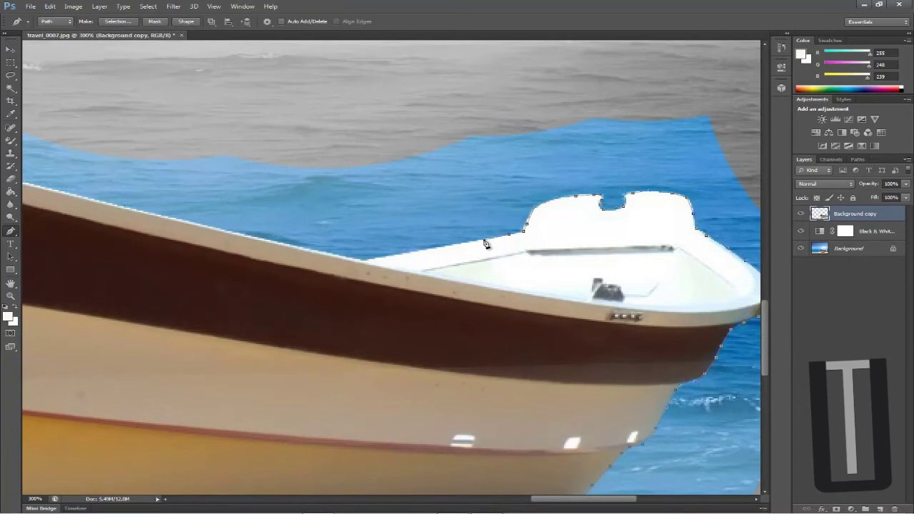
pyautogui.click(388, 354)
pyautogui.hotkey('ctrl', 'z')
pyautogui.click(493, 238)
pyautogui.click(478, 241)
pyautogui.click(439, 249)
pyautogui.click(405, 252)
pyautogui.click(382, 257)
pyautogui.click(361, 262)
# - Trace the top edge of the near rail back to the bow and close the path around the boat
pyautogui.moveTo(542, 502); pyautogui.dragTo(507, 501)
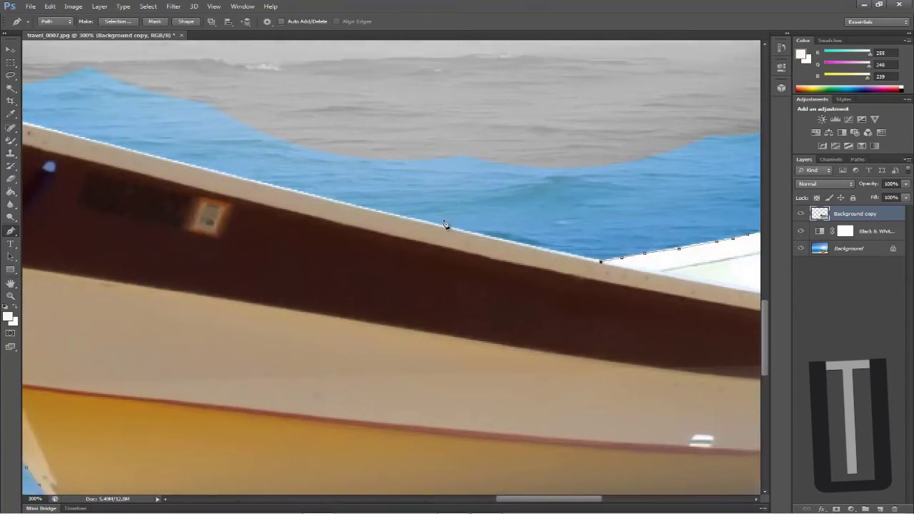
pyautogui.click(447, 227)
pyautogui.click(276, 187)
pyautogui.moveTo(547, 499); pyautogui.dragTo(509, 499)
pyautogui.click(426, 161)
pyautogui.click(315, 131)
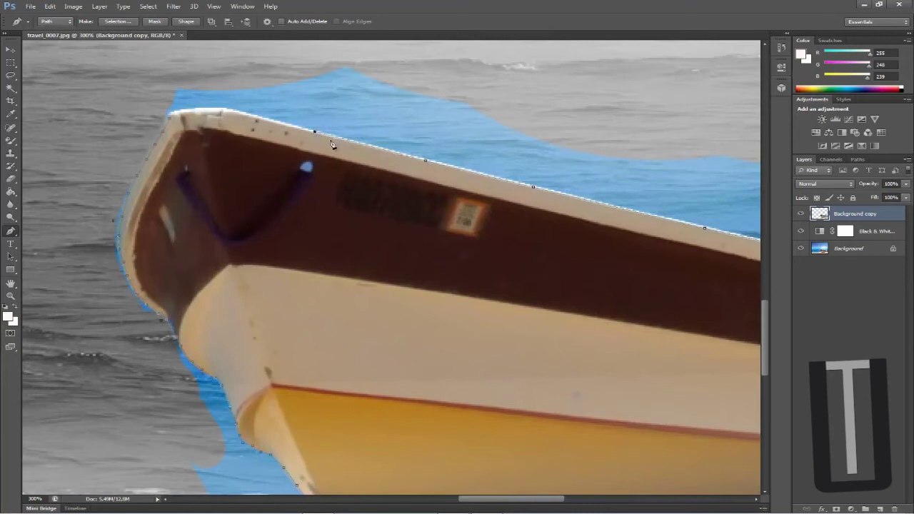
pyautogui.click(228, 110)
pyautogui.click(206, 111)
pyautogui.click(185, 111)
pyautogui.scroll(-3, 379, 402)
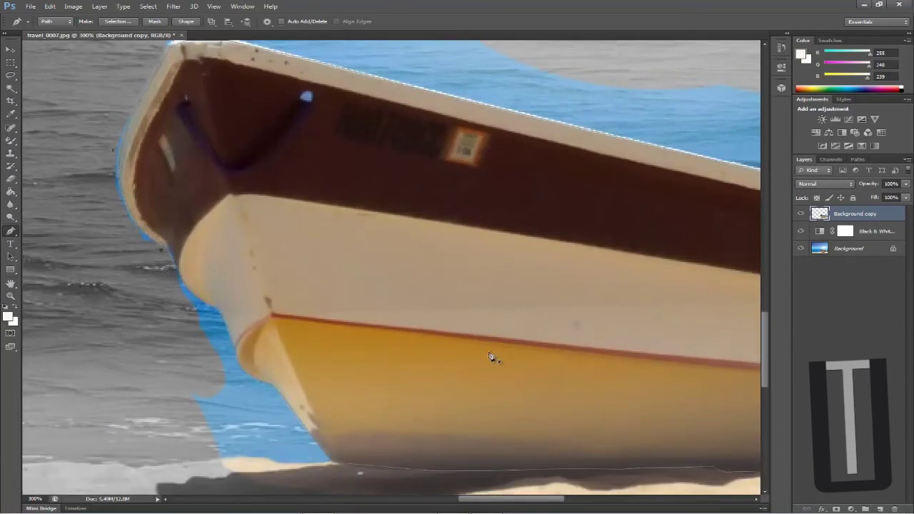
pyautogui.scroll(-2, 542, 482)
pyautogui.moveTo(499, 501); pyautogui.dragTo(516, 483)
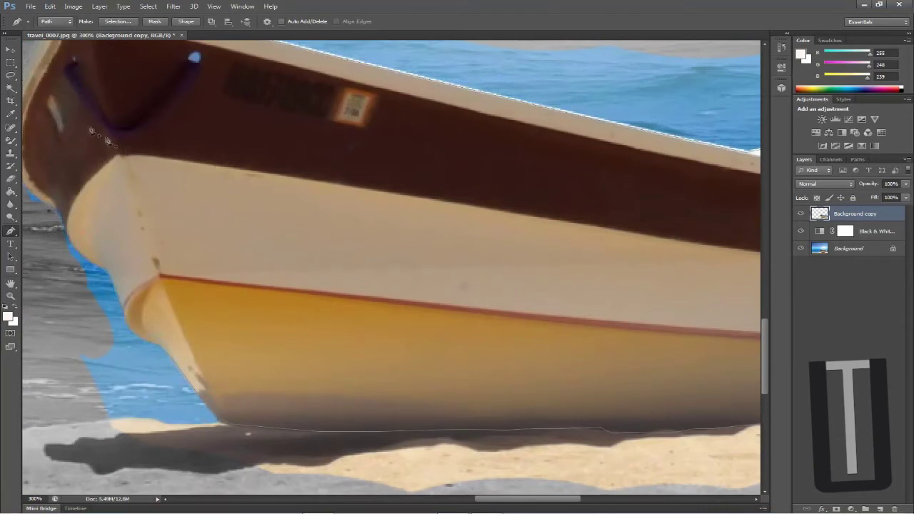
pyautogui.click(16, 65)
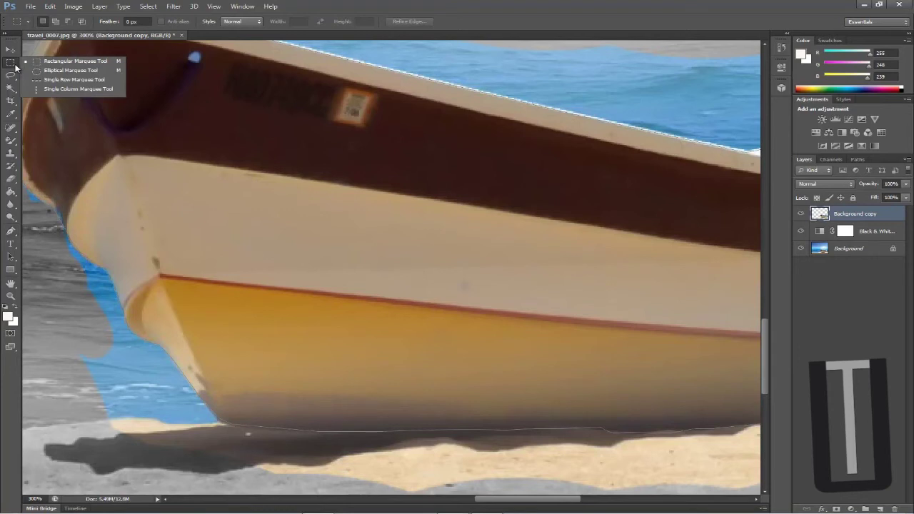
pyautogui.click(44, 63)
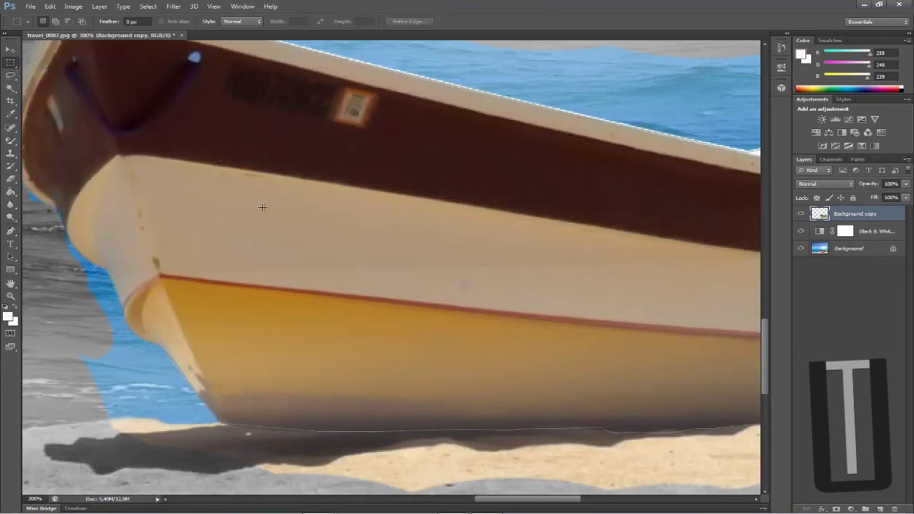
pyautogui.scroll(3, 401, 178)
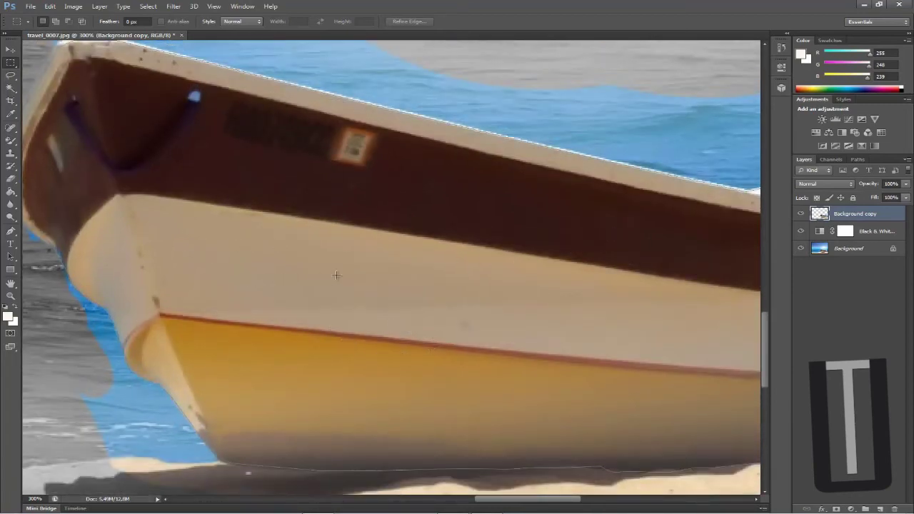
pyautogui.rightClick(423, 279)
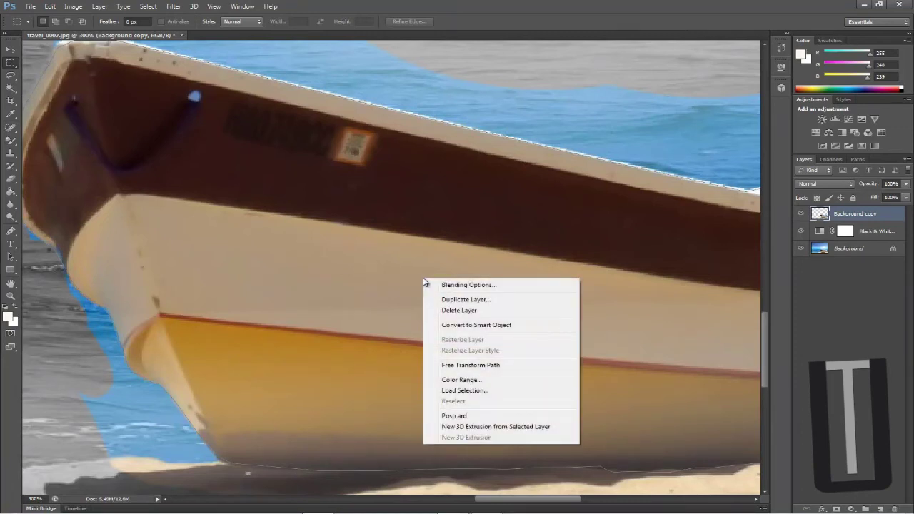
pyautogui.click(478, 367)
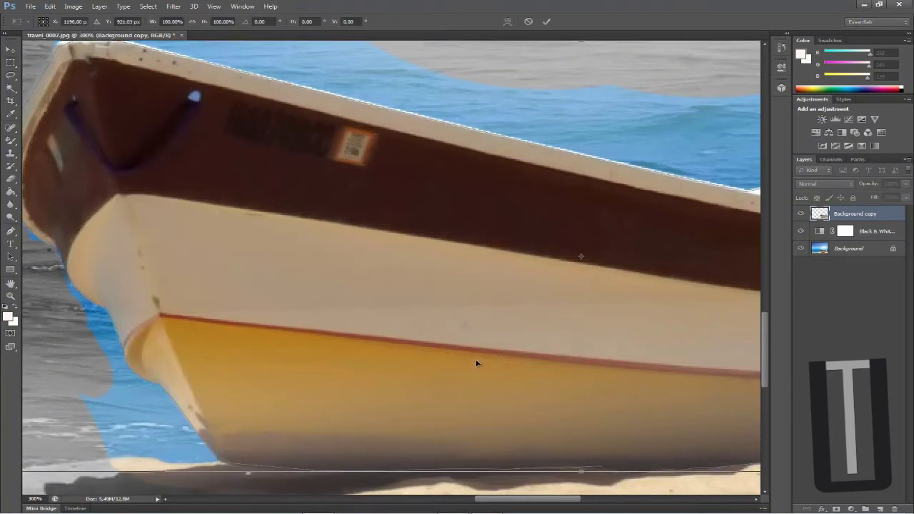
pyautogui.scroll(2, 477, 363)
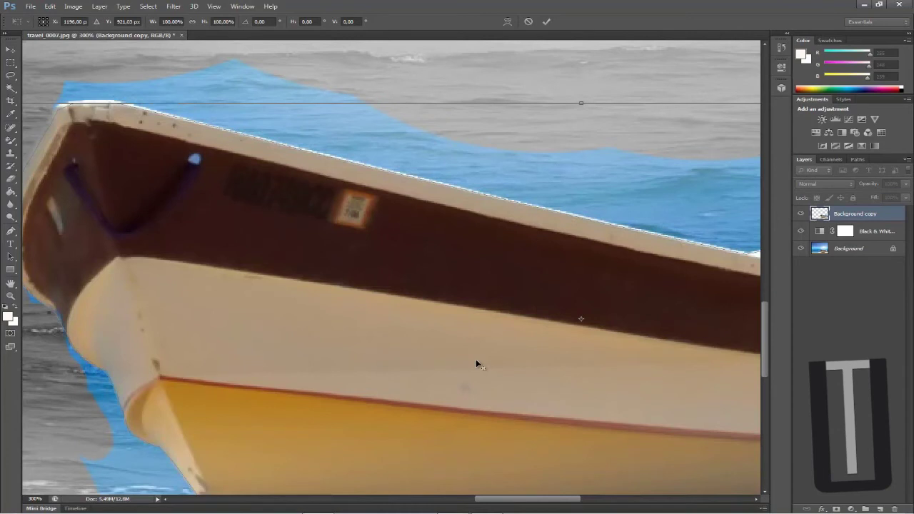
pyautogui.click(528, 21)
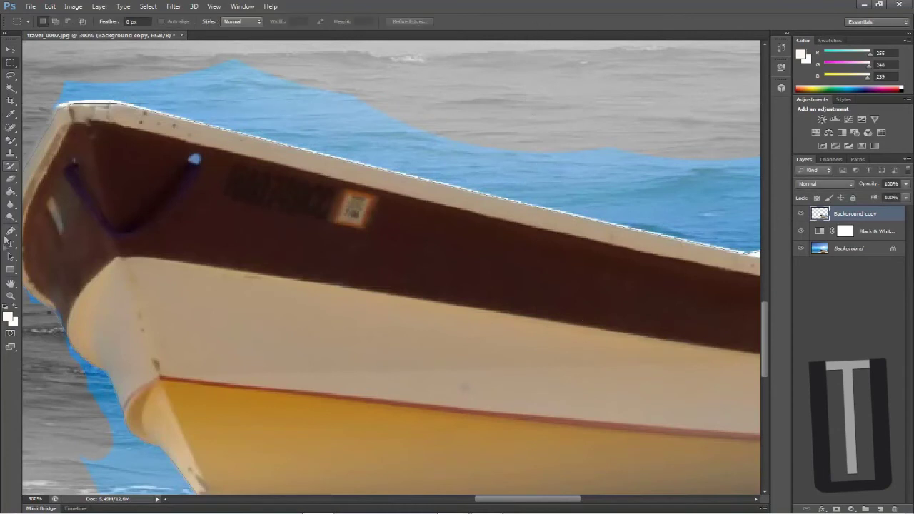
# - Convert the closed boat path into a new anti-aliased selection with a feather radius of 0 pixels
pyautogui.click(10, 231)
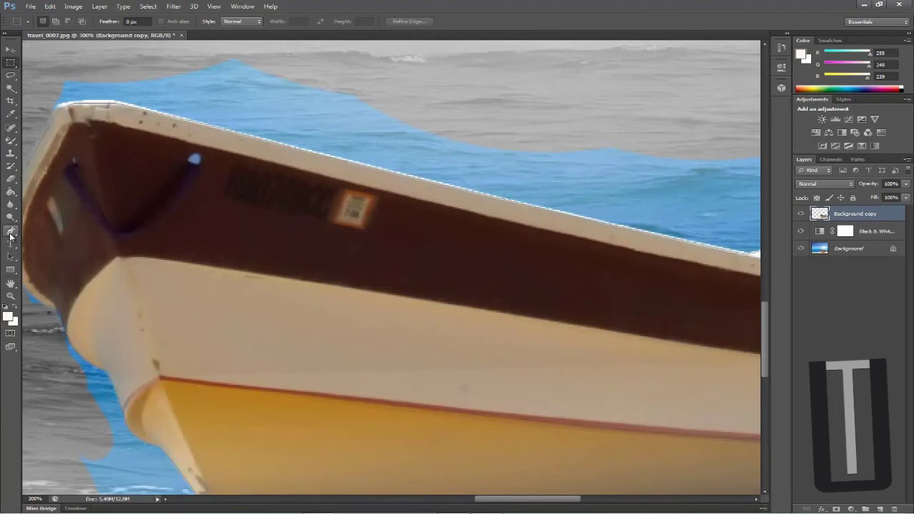
pyautogui.rightClick(290, 300)
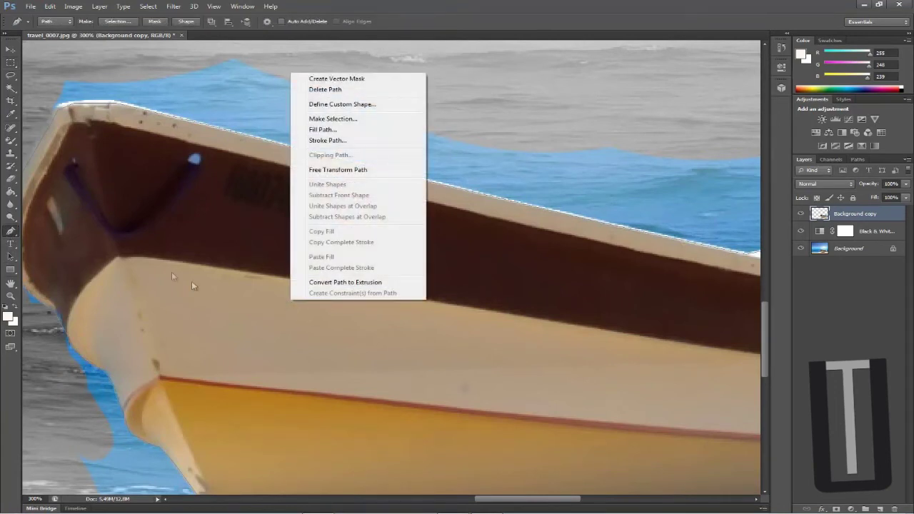
pyautogui.click(21, 229)
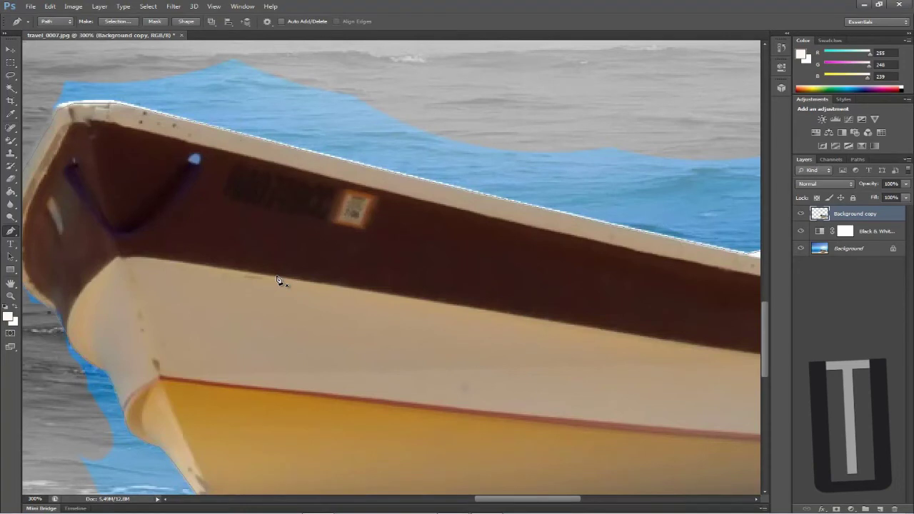
pyautogui.rightClick(328, 297)
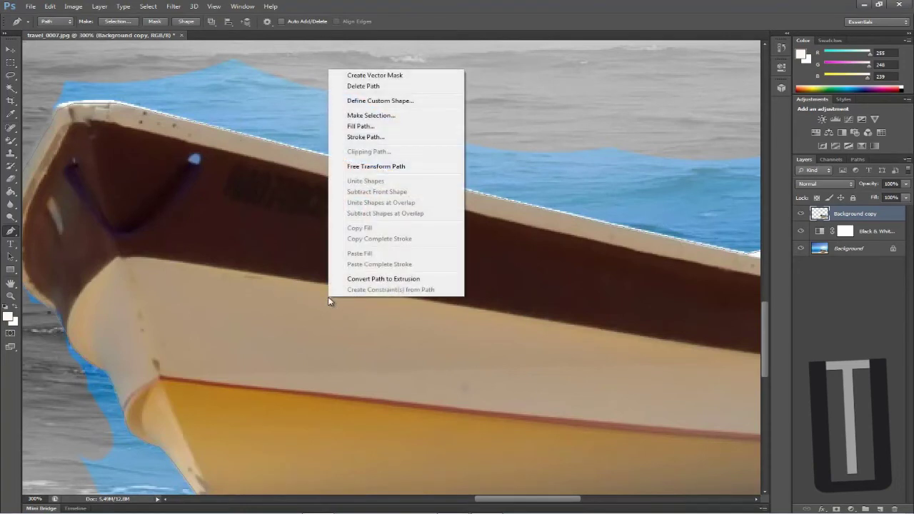
pyautogui.click(371, 115)
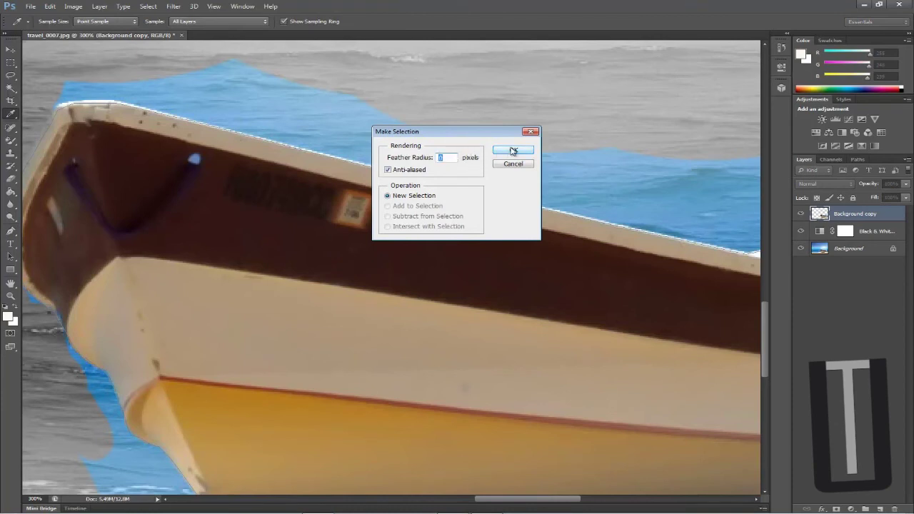
pyautogui.click(512, 151)
# - Invert the boat selection so that everything outside the boat is selected
pyautogui.press('p')
pyautogui.scroll(-3, 357, 271)
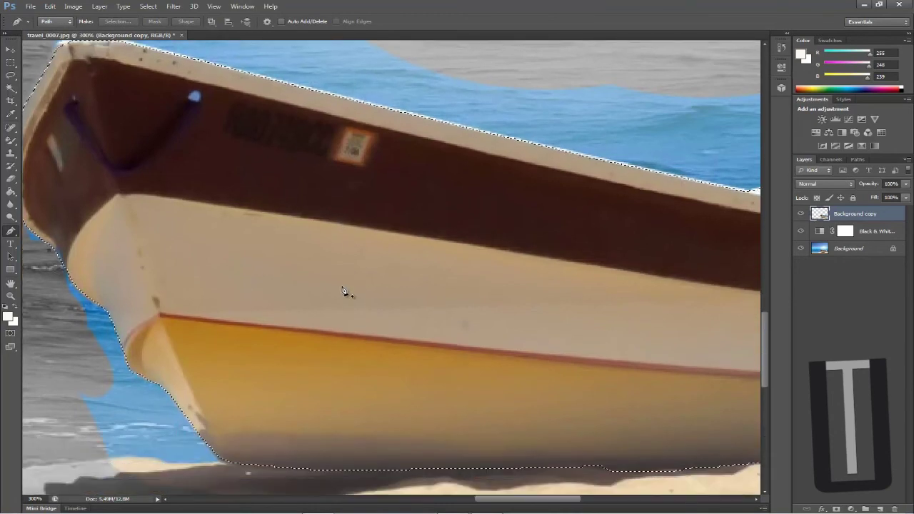
pyautogui.scroll(-1, 342, 291)
pyautogui.scroll(-1, 505, 297)
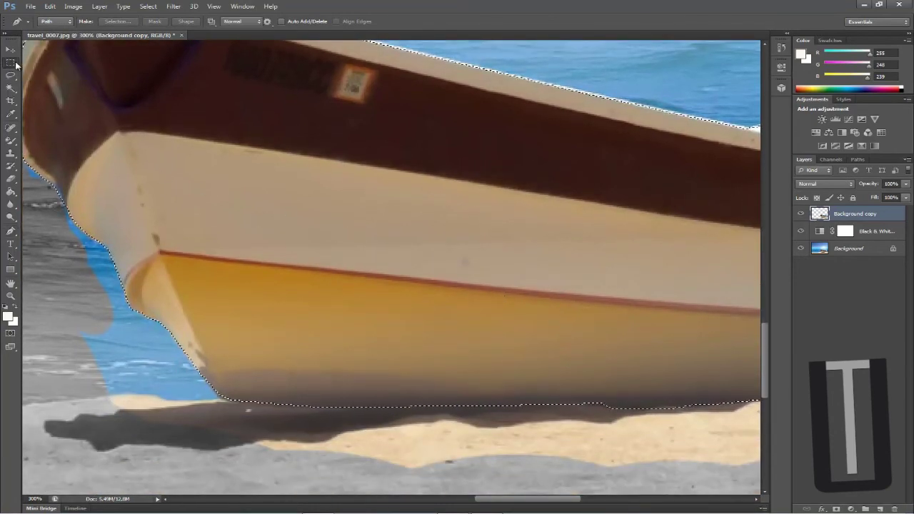
pyautogui.click(16, 64)
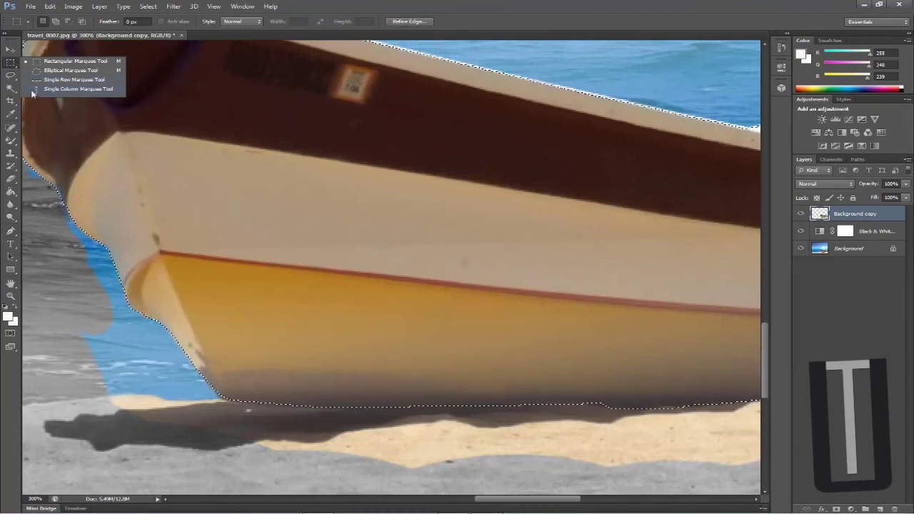
pyautogui.click(369, 201)
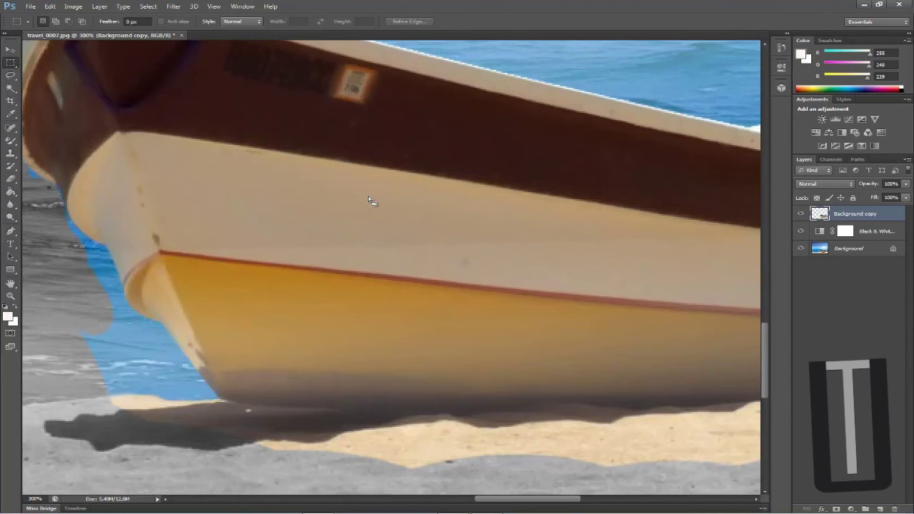
pyautogui.hotkey('ctrl', 'z')
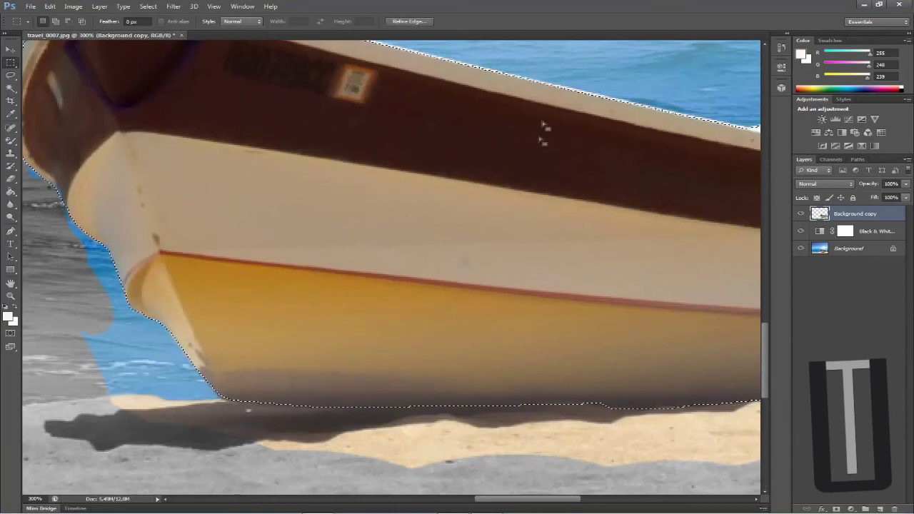
pyautogui.rightClick(483, 188)
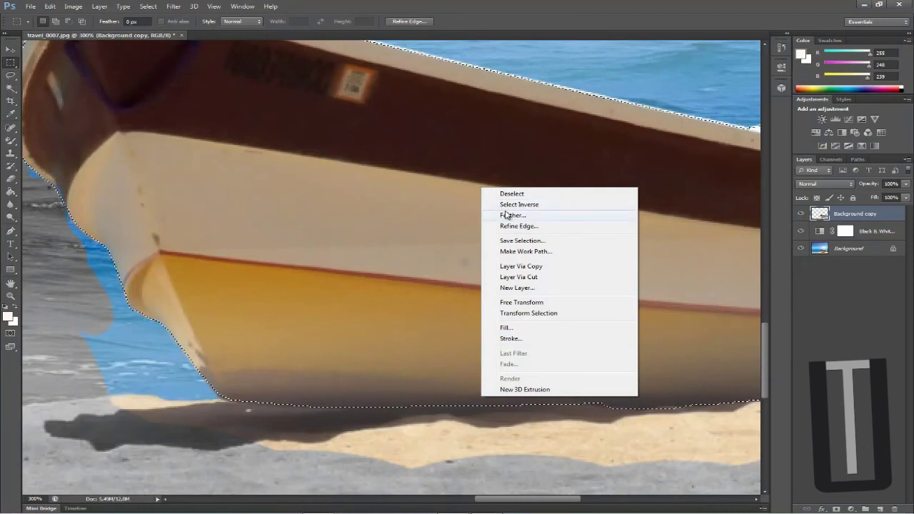
pyautogui.click(501, 204)
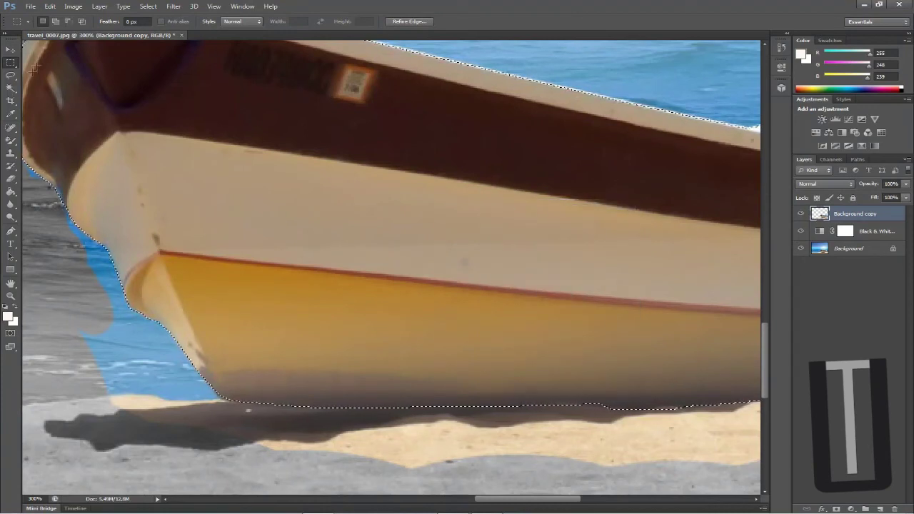
# - Erase the leftover coloured sand beneath the boat on the Background copy layer
pyautogui.click(12, 296)
pyautogui.click(55, 22)
pyautogui.doubleClick(170, 153)
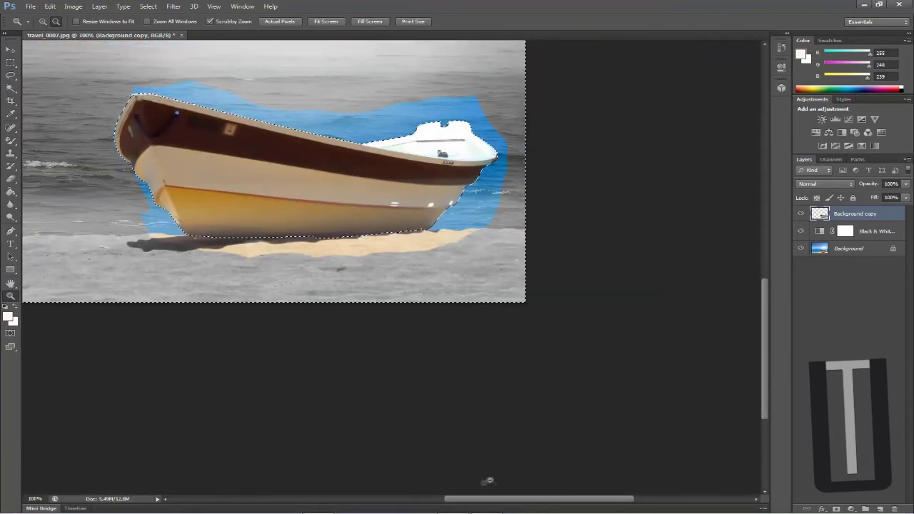
pyautogui.moveTo(482, 498); pyautogui.dragTo(442, 502)
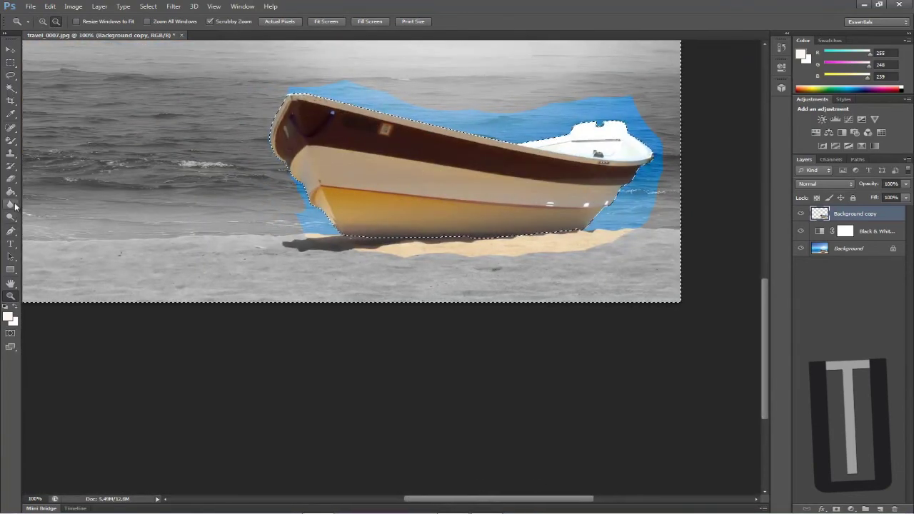
pyautogui.click(10, 178)
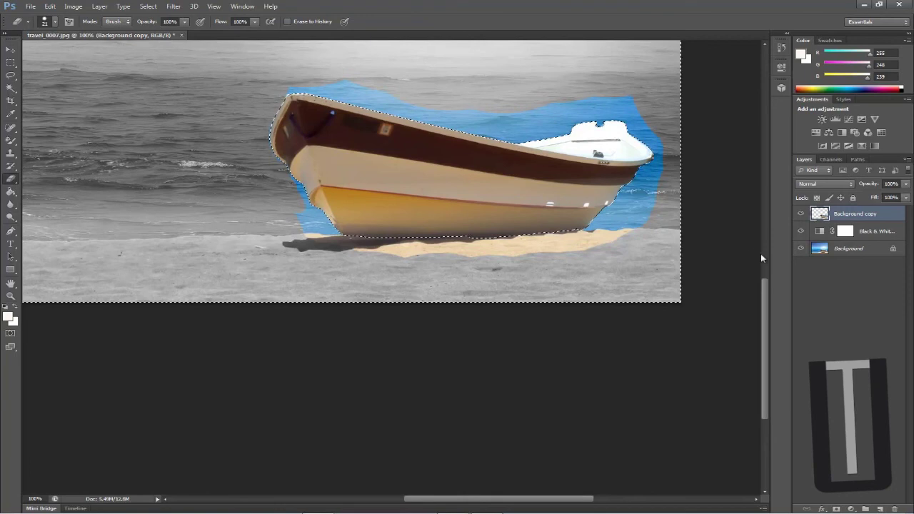
pyautogui.moveTo(371, 246)
pyautogui.mouseDown()
pyautogui.moveTo(454, 247)
pyautogui.moveTo(421, 250)
pyautogui.mouseUp()
pyautogui.moveTo(517, 216)
pyautogui.mouseDown()
pyautogui.moveTo(740, 239)
pyautogui.moveTo(335, 237)
pyautogui.moveTo(124, 216)
pyautogui.moveTo(269, 230)
pyautogui.moveTo(423, 224)
pyautogui.mouseUp()
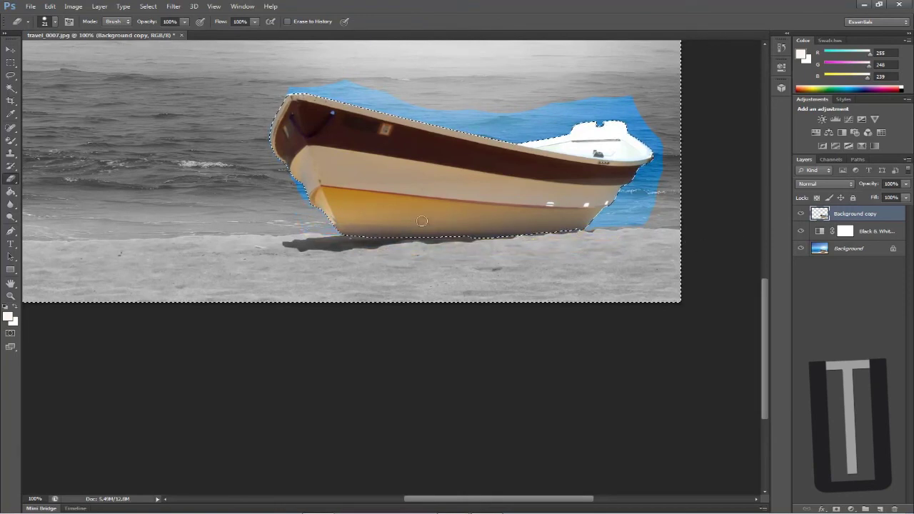
# - Enlarge the Eraser brush to 108 px and erase the remaining blue water around the boat
pyautogui.click(55, 21)
pyautogui.moveTo(43, 41); pyautogui.dragTo(114, 41)
pyautogui.moveTo(321, 96); pyautogui.dragTo(455, 137)
pyautogui.moveTo(246, 125)
pyautogui.mouseDown()
pyautogui.moveTo(621, 112)
pyautogui.moveTo(693, 143)
pyautogui.mouseUp()
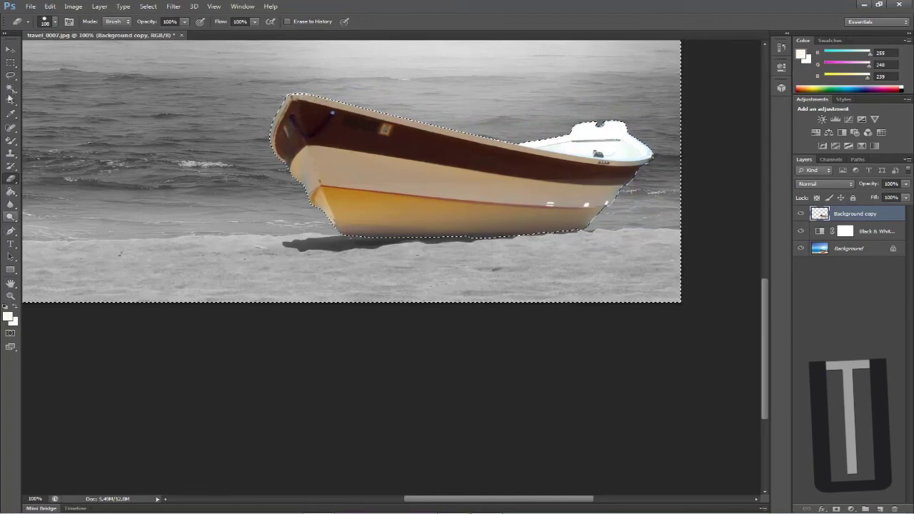
pyautogui.scroll(3, 214, 224)
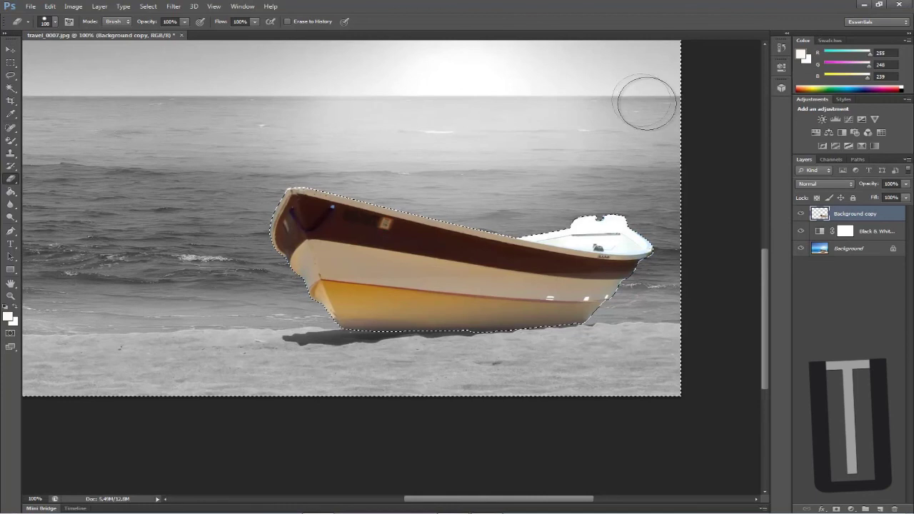
# - Clear the selection around the boat and view the whole photo at 66.67%
pyautogui.click(10, 63)
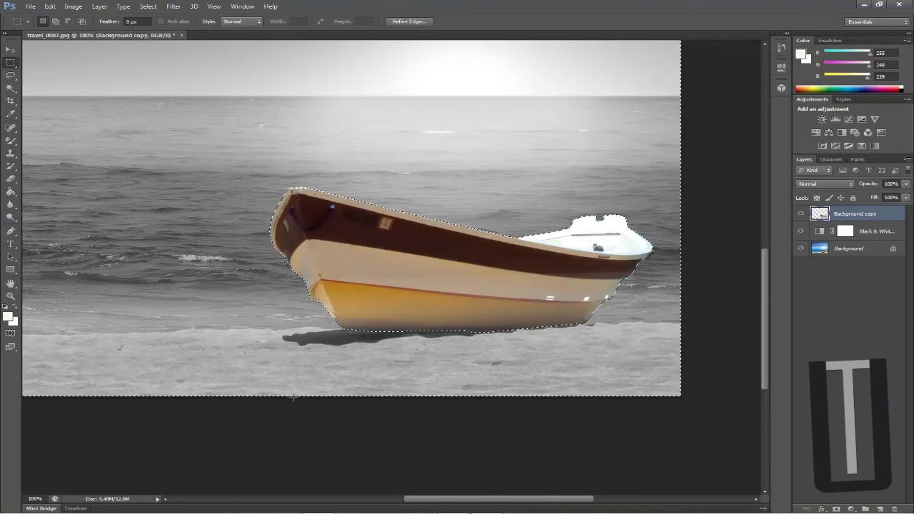
pyautogui.scroll(2, 723, 367)
pyautogui.click(723, 367)
pyautogui.scroll(2, 466, 405)
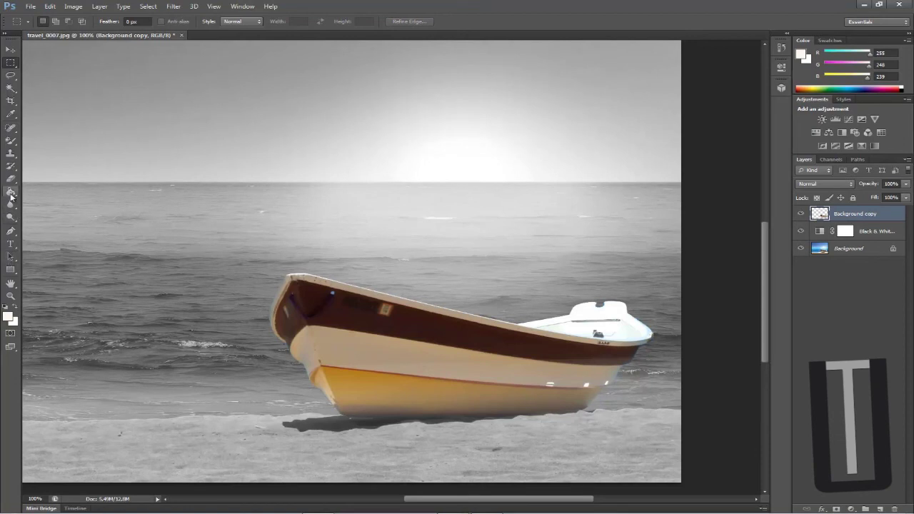
pyautogui.scroll(1, 351, 316)
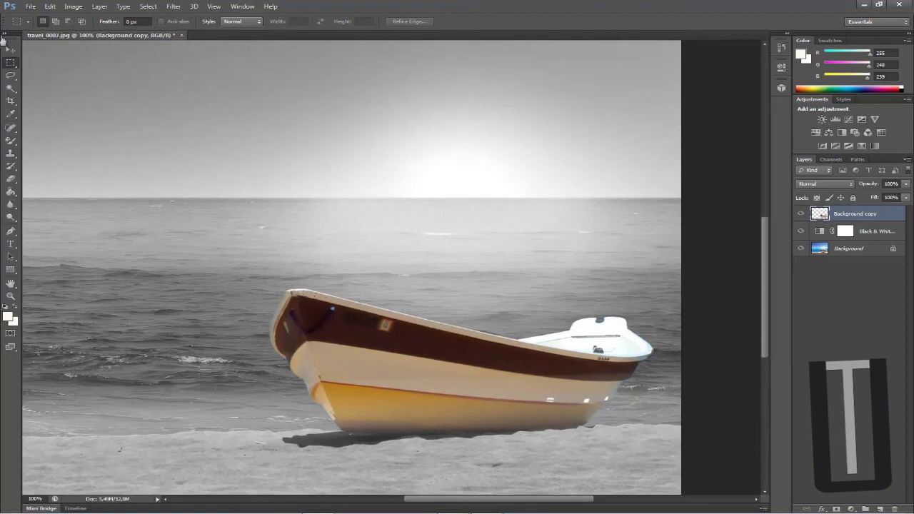
pyautogui.click(11, 295)
pyautogui.keyDown('alt'); pyautogui.click(115, 135); pyautogui.keyUp('alt')
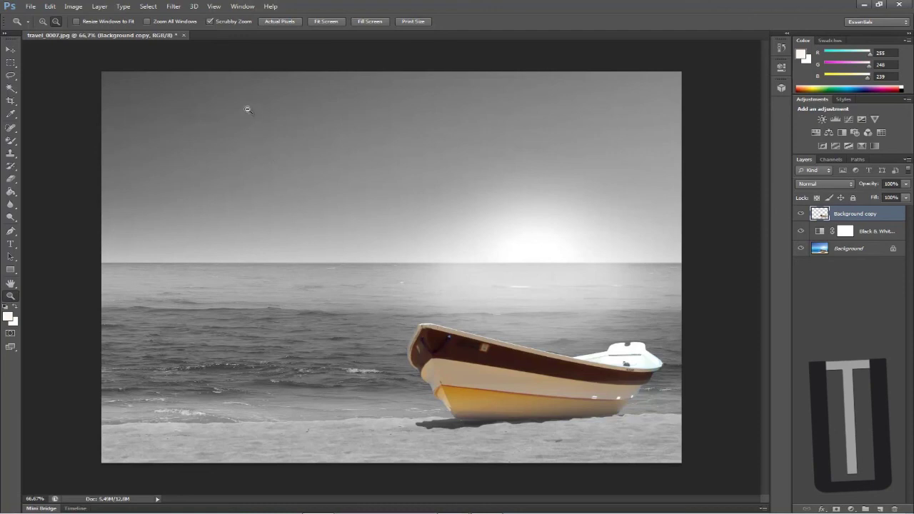
pyautogui.click(46, 23)
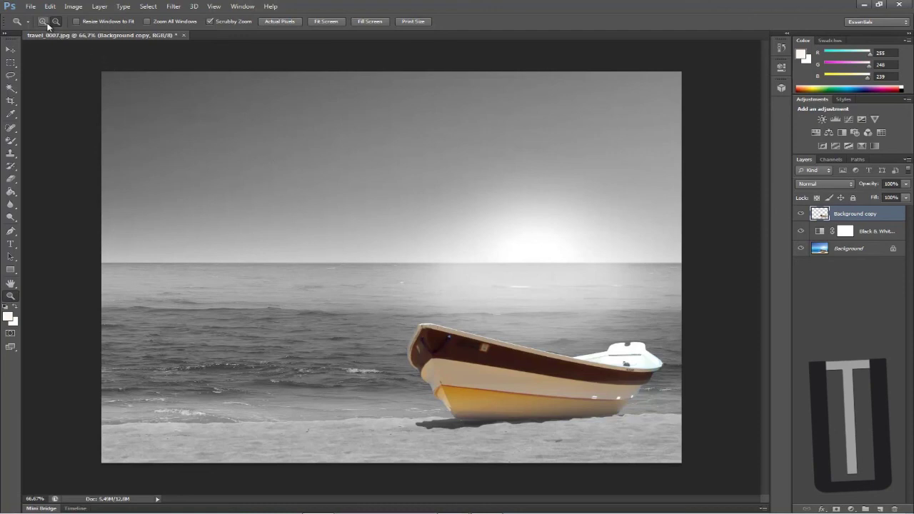